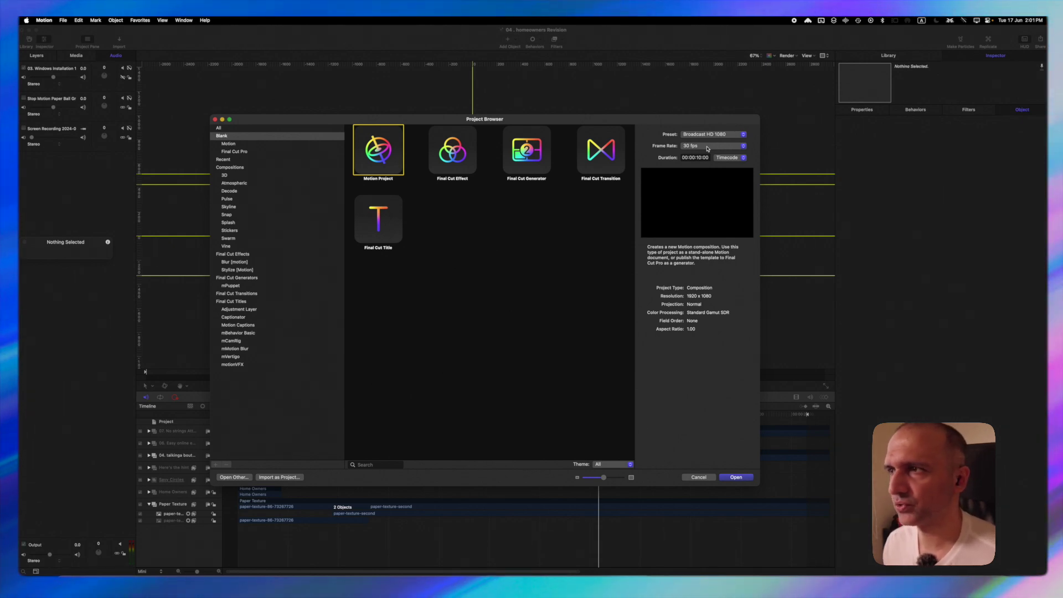
# Create a blank Motion project using Broadcast HD 1080 at 30 fps, ten seconds long.
pyautogui.click(734, 477)
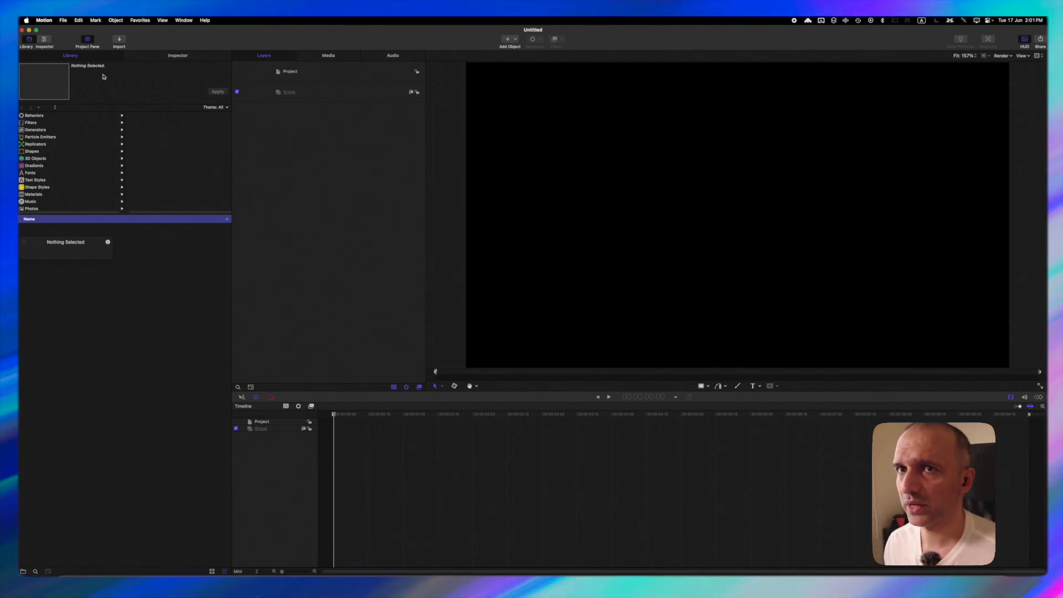
# Replace the Library with the Inspector and view its Filters, then its Object settings.
pyautogui.click(164, 59)
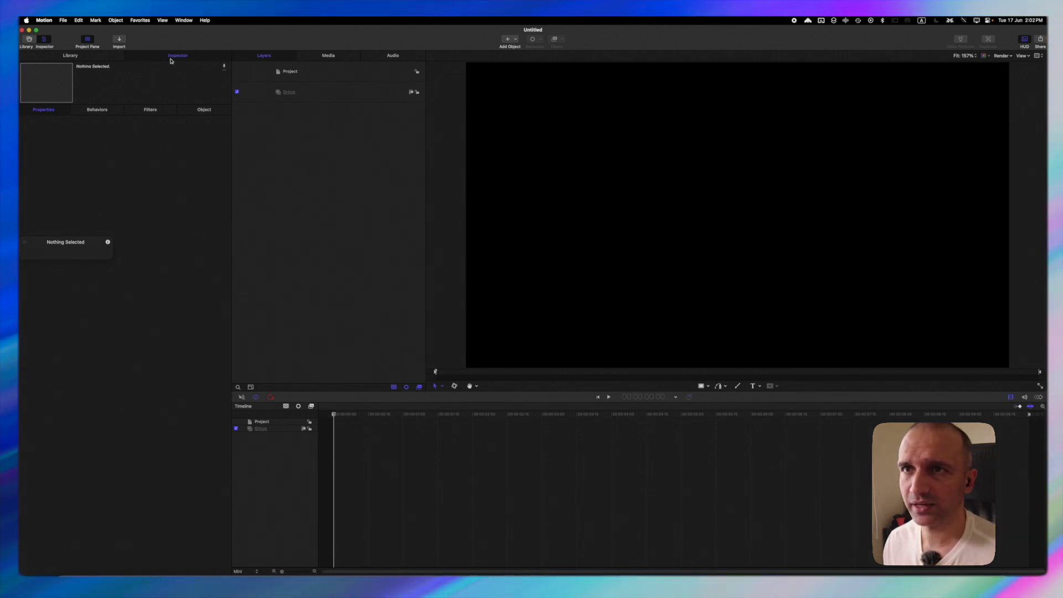
pyautogui.click(153, 111)
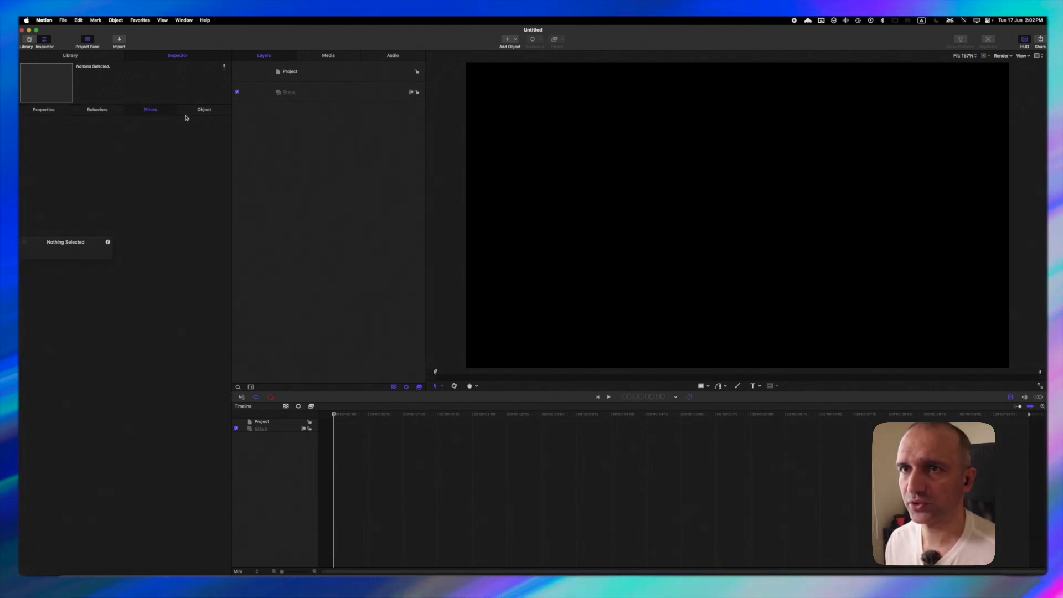
pyautogui.click(205, 110)
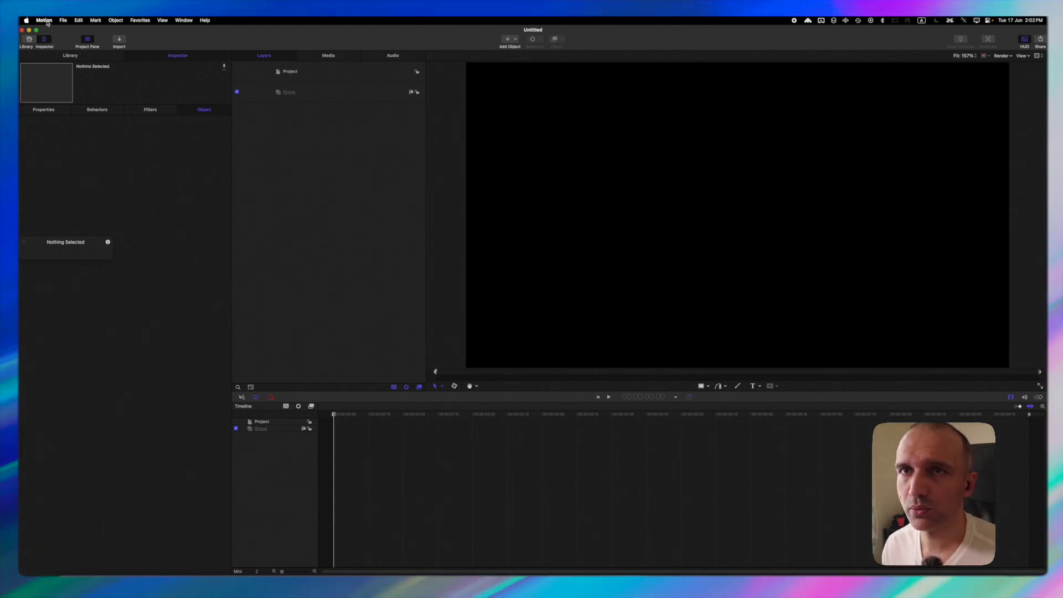
# Open the Command Editor from Motion > Command Sets > Customize and centre it on screen.
pyautogui.click(45, 21)
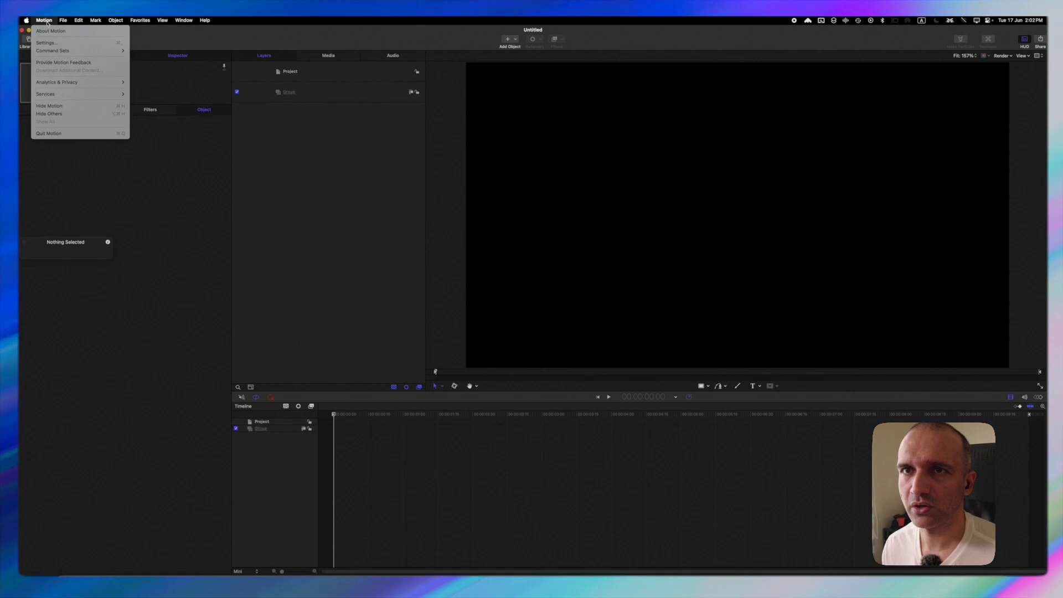
pyautogui.moveTo(56, 51)
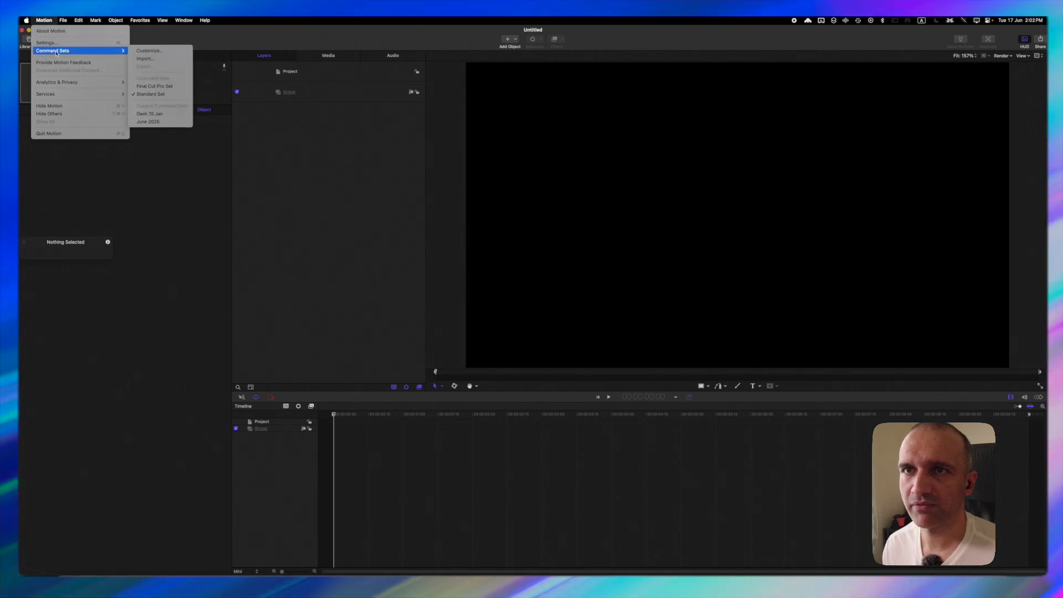
pyautogui.click(158, 53)
pyautogui.moveTo(648, 288); pyautogui.dragTo(445, 154)
# Choose the Udemy class 2025 set and inspect Window Menu's Show Layers and Video Timeline shortcuts.
pyautogui.click(403, 167)
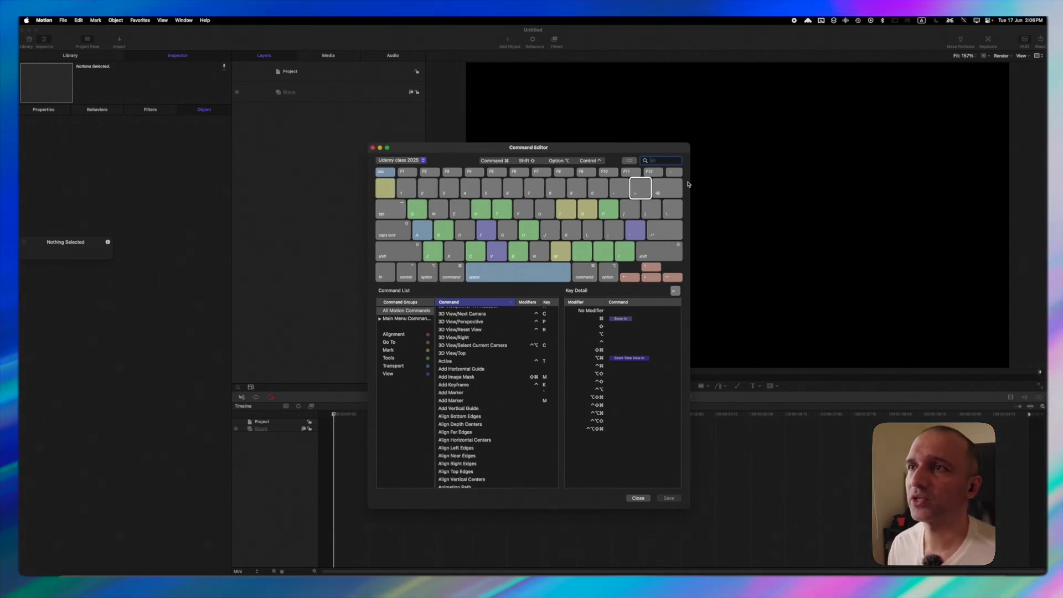
pyautogui.click(379, 320)
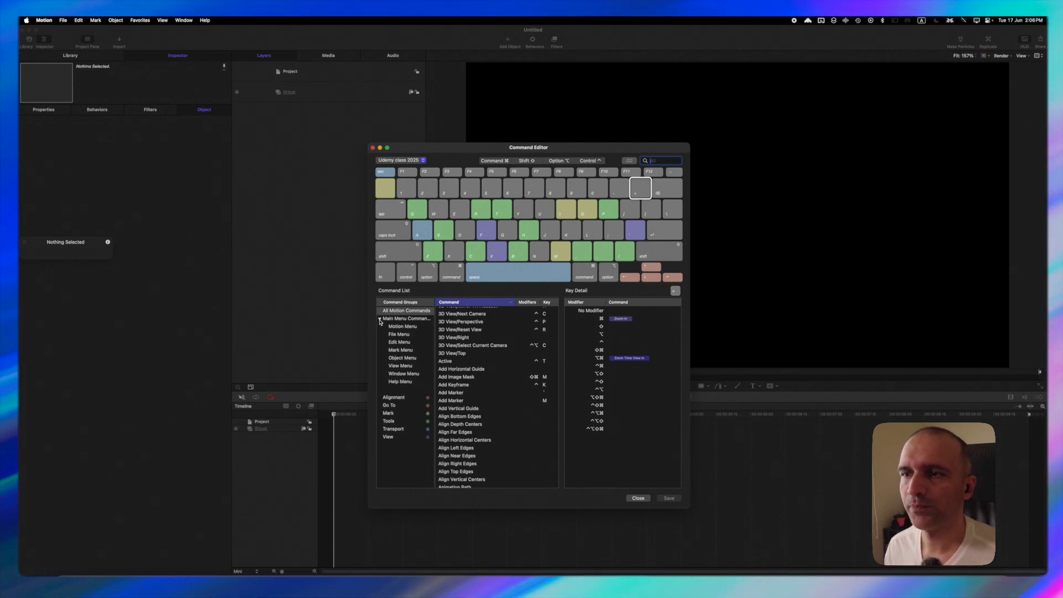
pyautogui.click(406, 374)
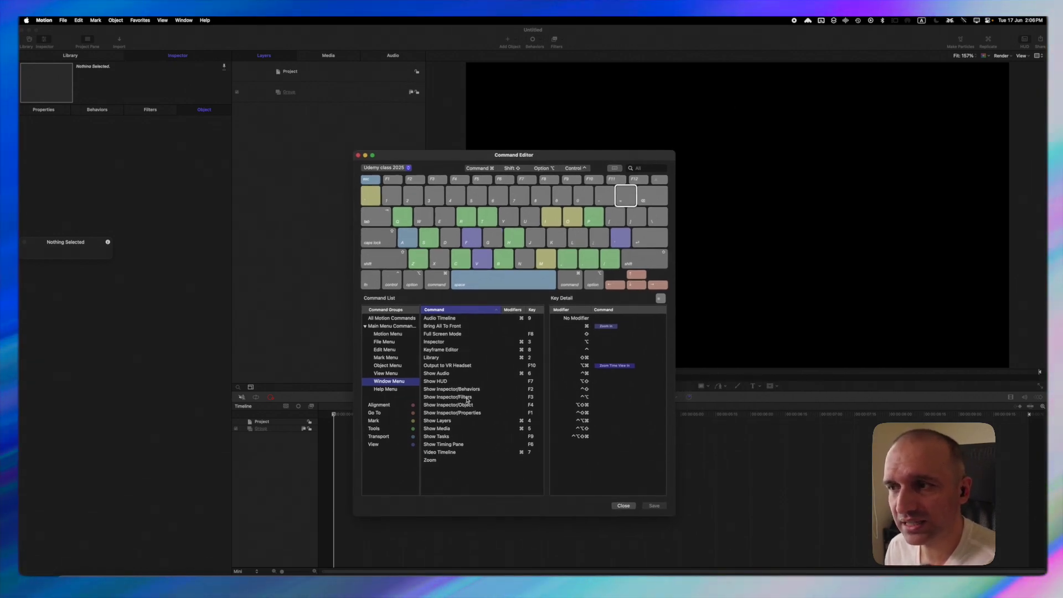
pyautogui.click(439, 422)
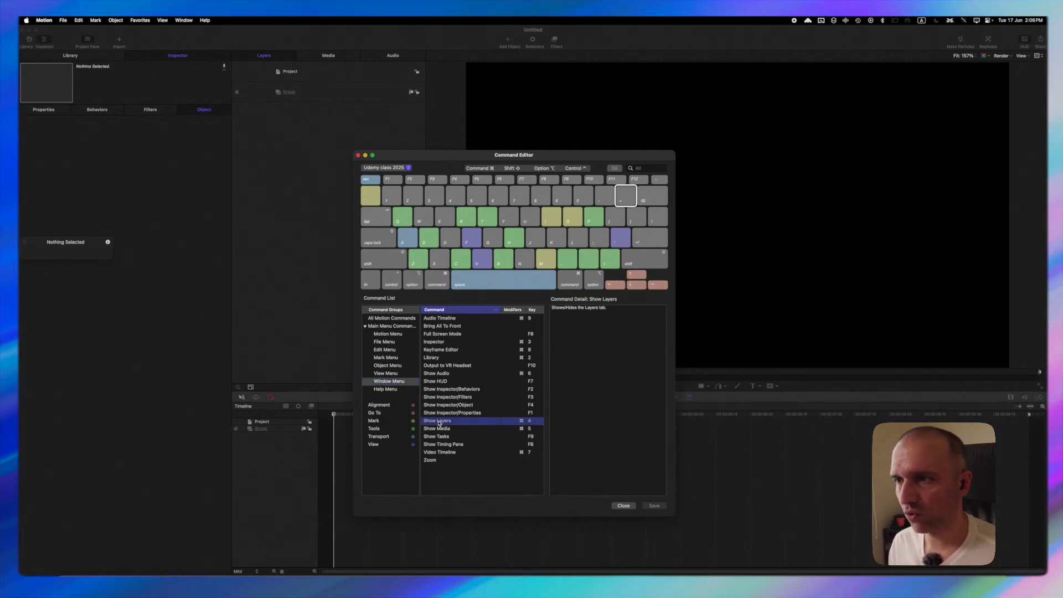
pyautogui.click(453, 454)
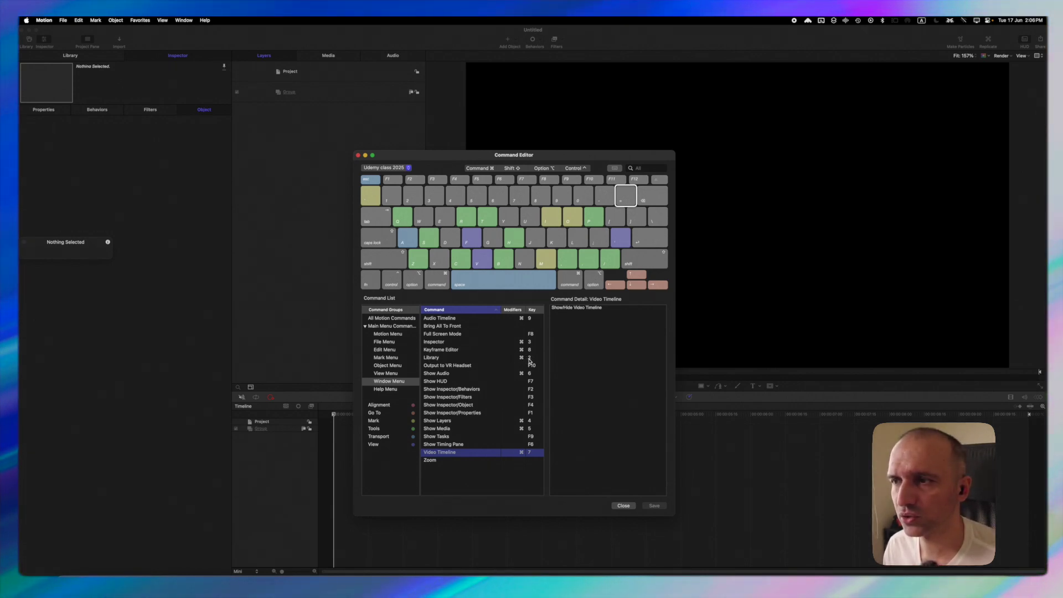
pyautogui.click(358, 156)
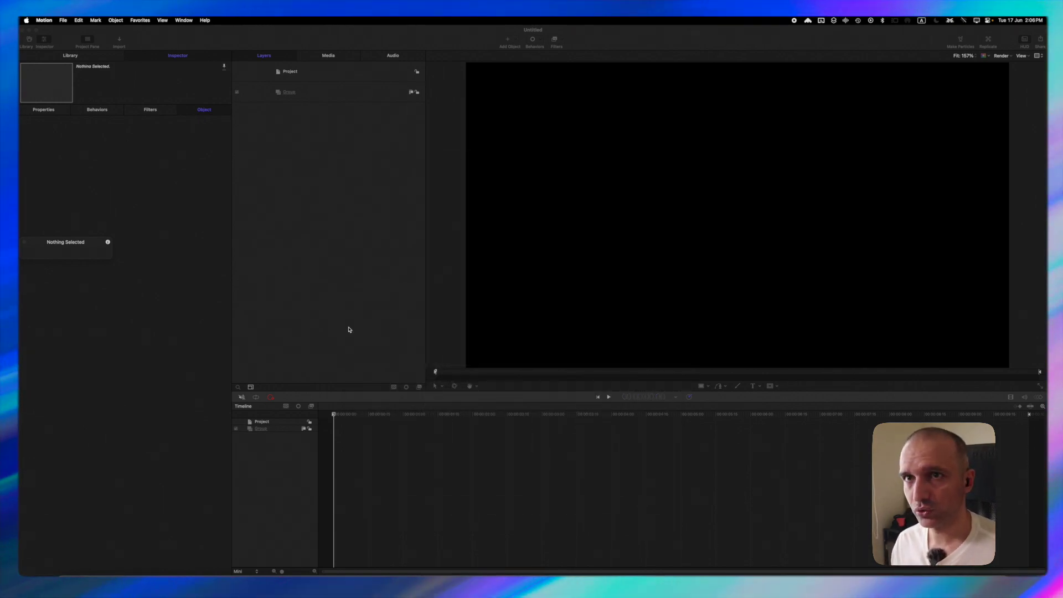
pyautogui.click(344, 321)
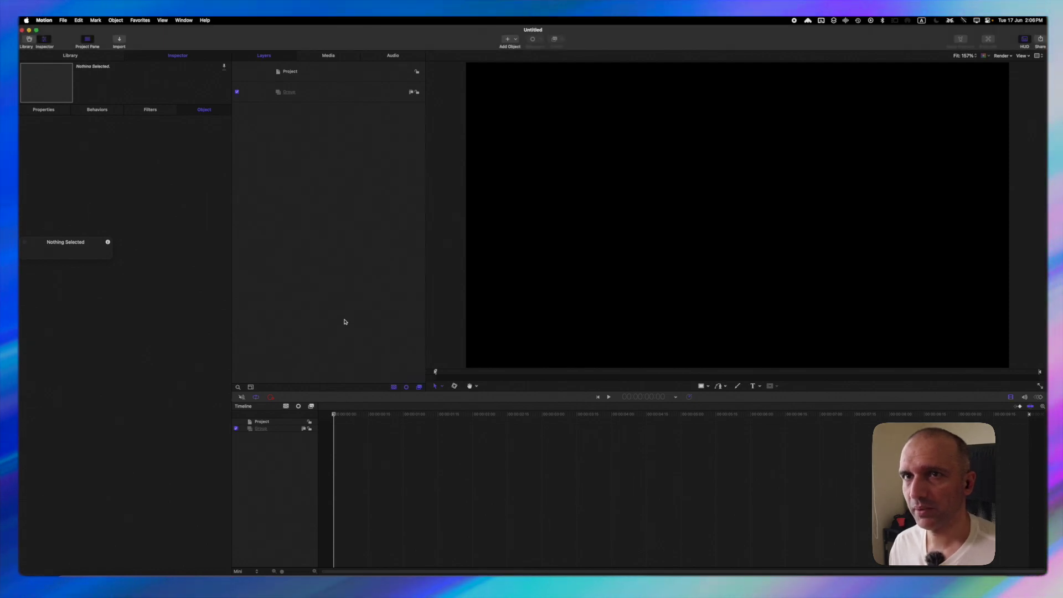
pyautogui.press('super+2')
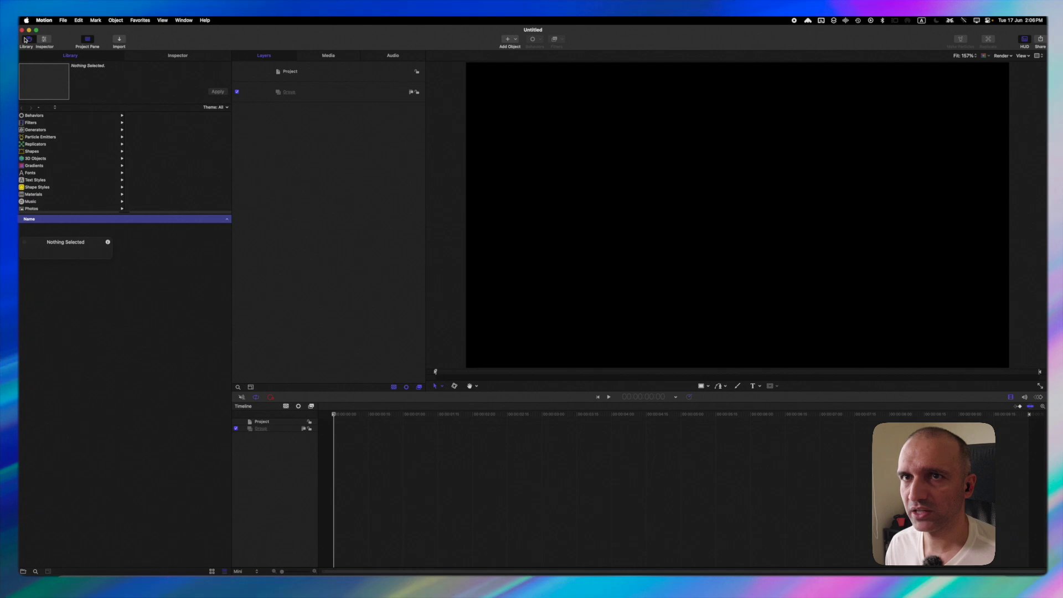
pyautogui.press('super+2')
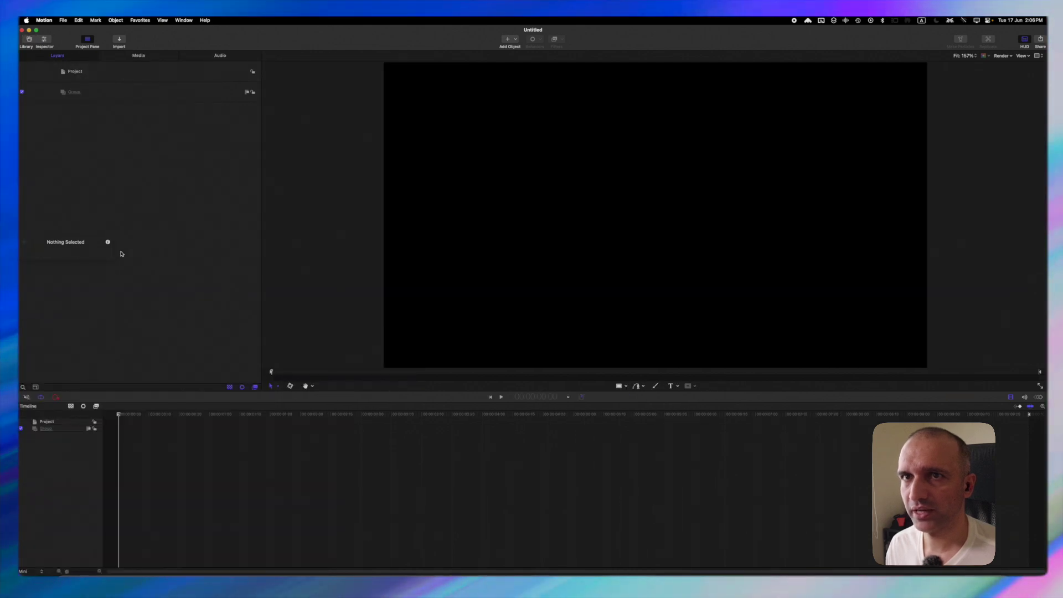
pyautogui.press('super+1')
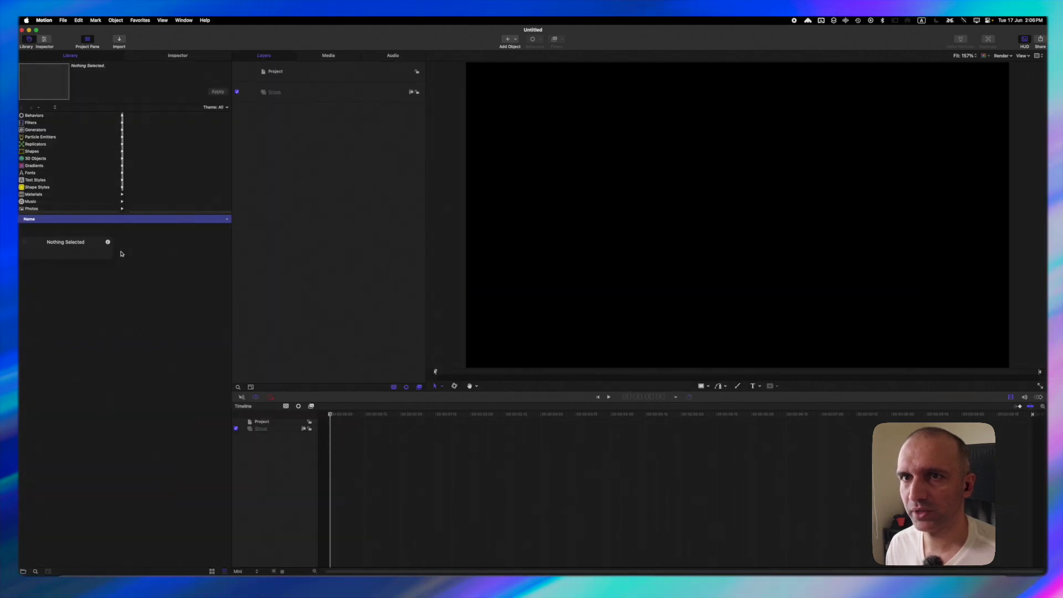
pyautogui.press('super+1')
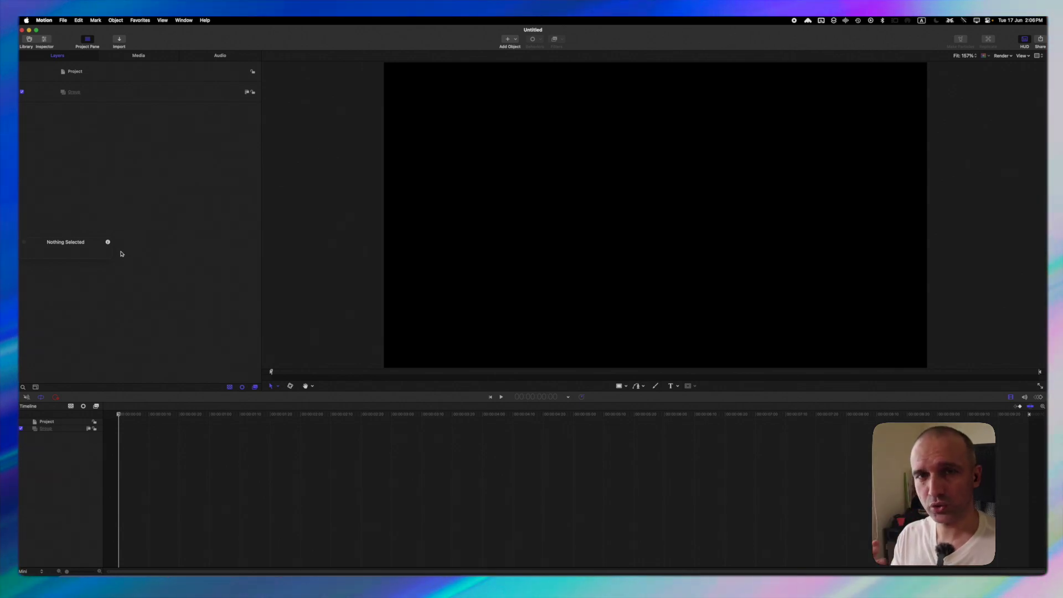
pyautogui.press('super+1')
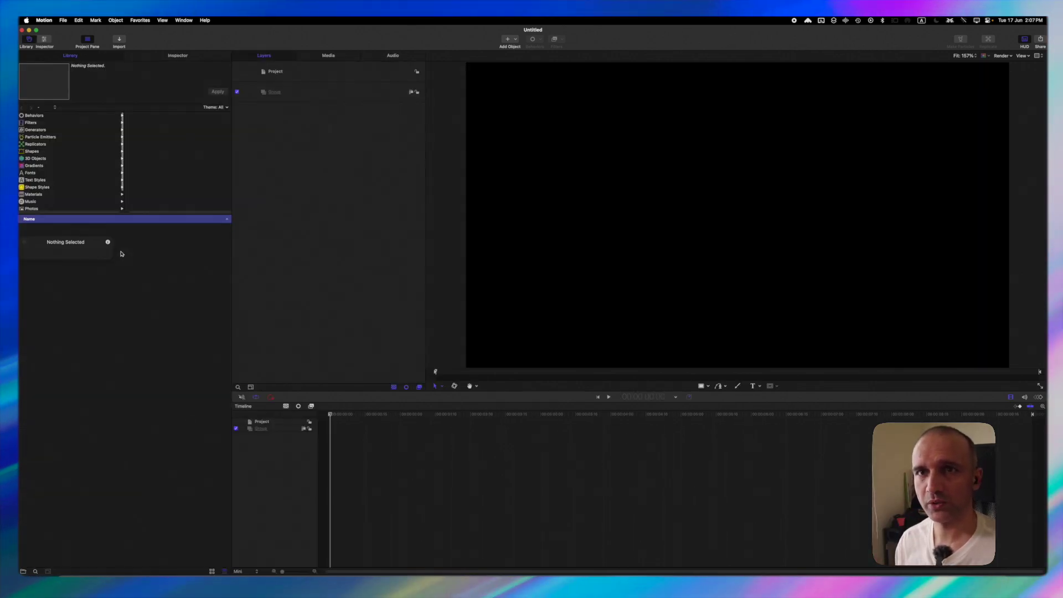
pyautogui.press('super+1')
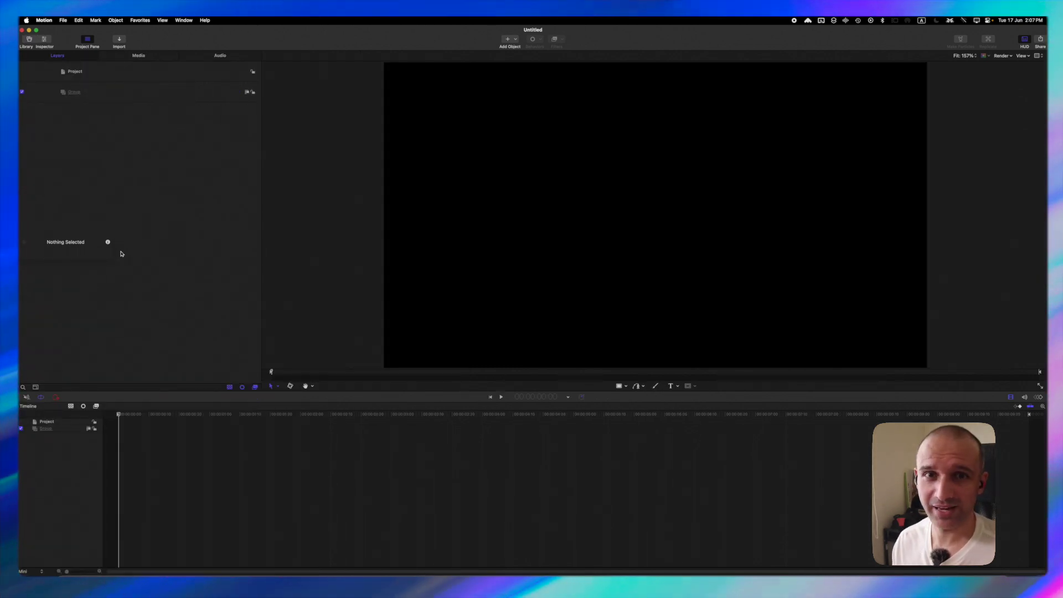
pyautogui.press('super+2')
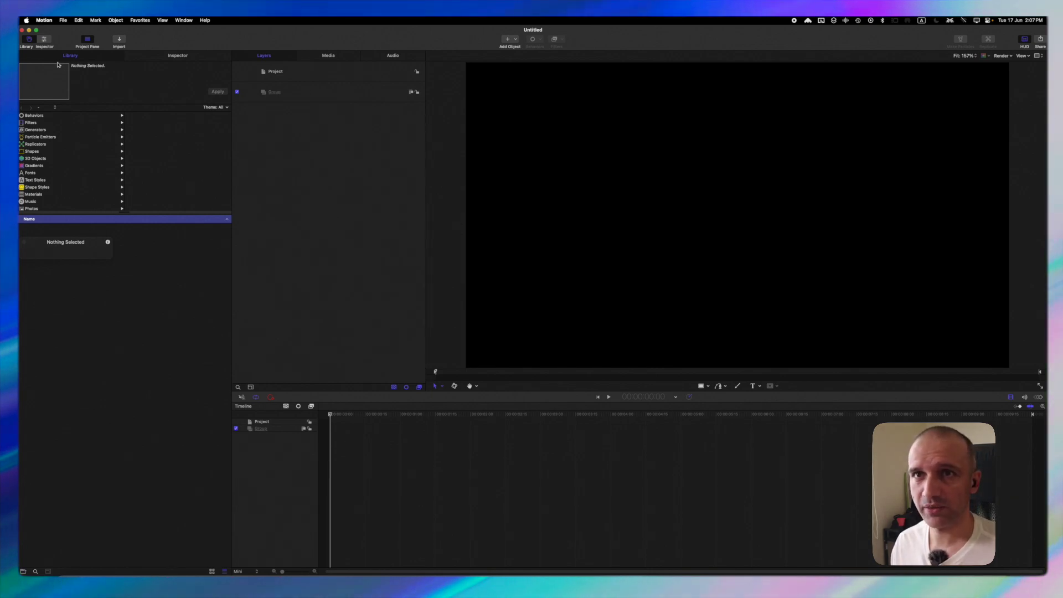
pyautogui.press('super+3')
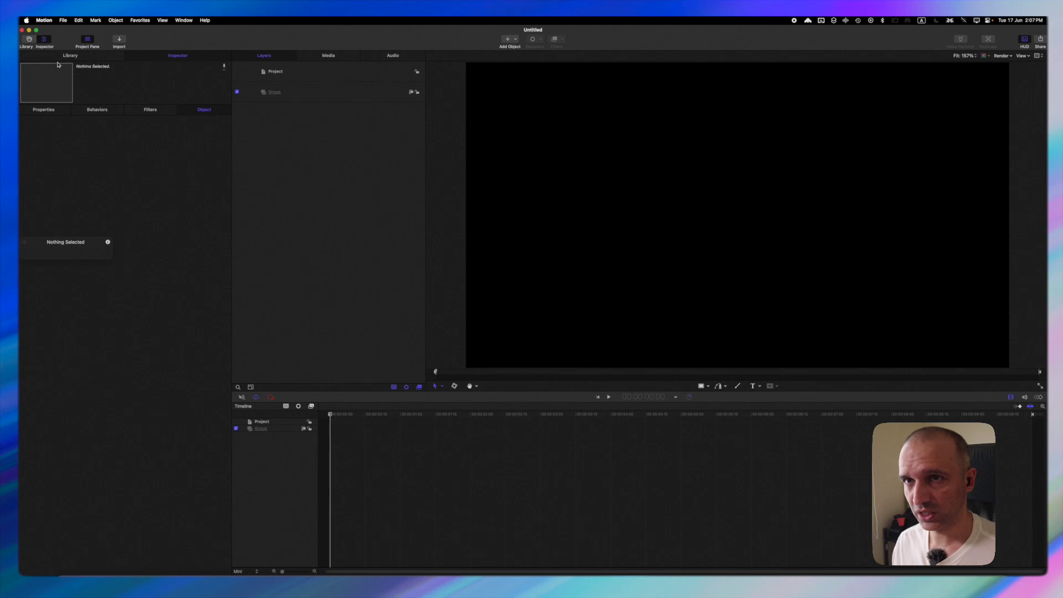
pyautogui.press('F5')
pyautogui.press('F5')
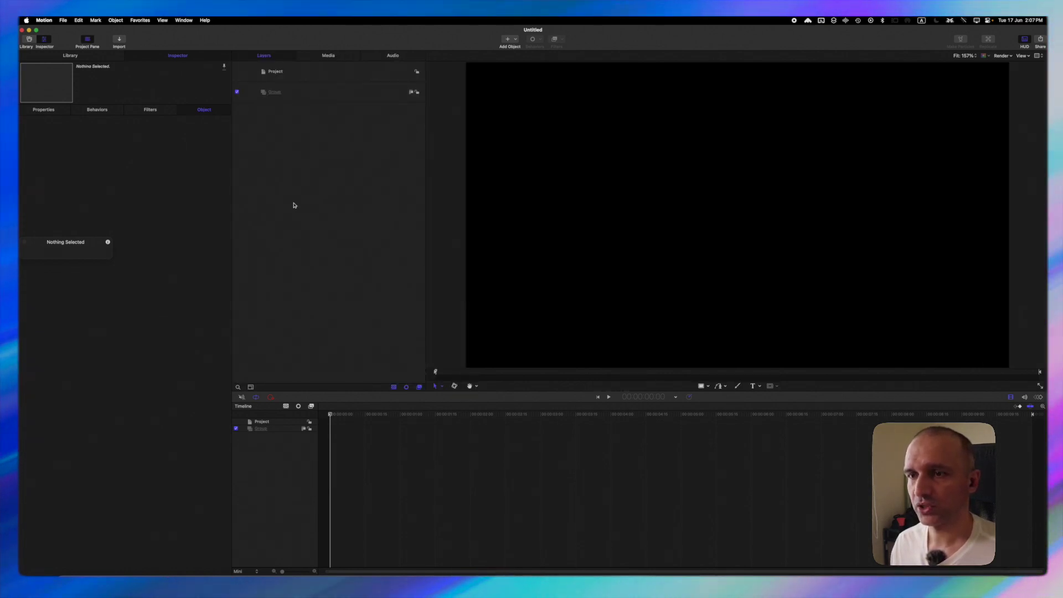
pyautogui.press('F5')
pyautogui.press('F5')
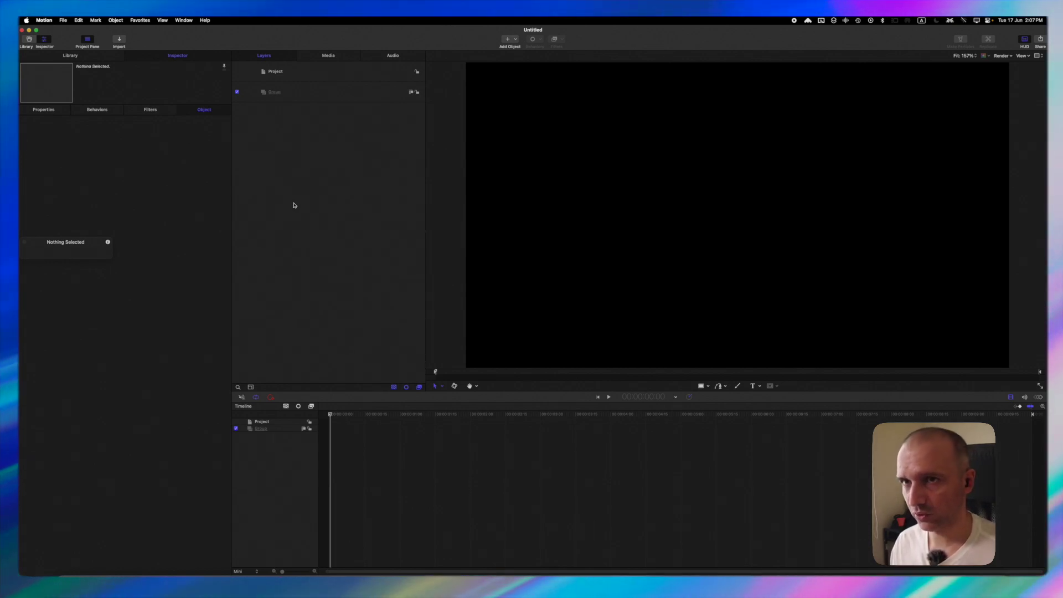
pyautogui.press('super+5')
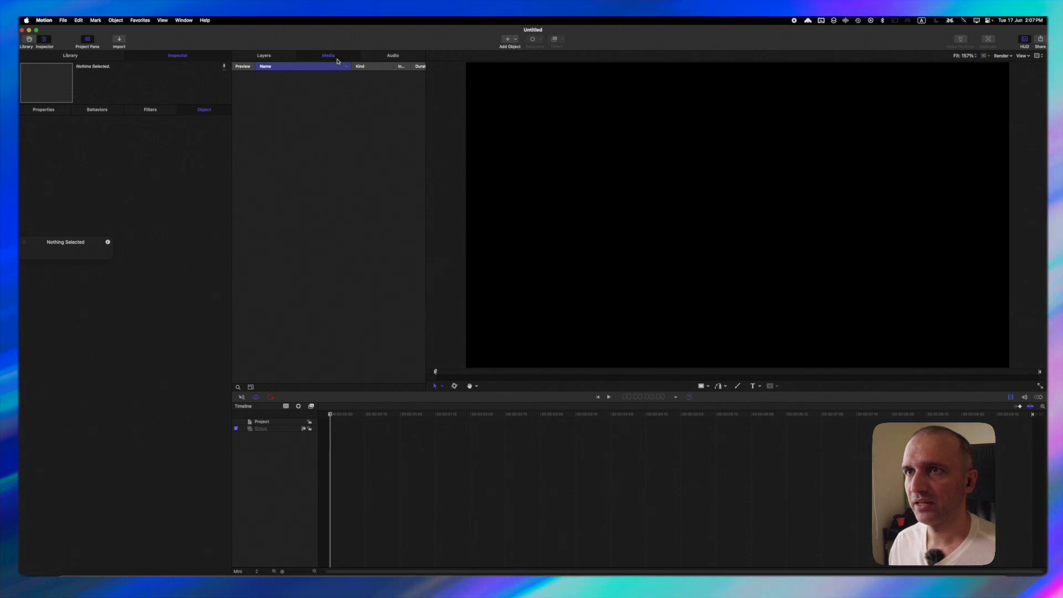
pyautogui.press('super+6')
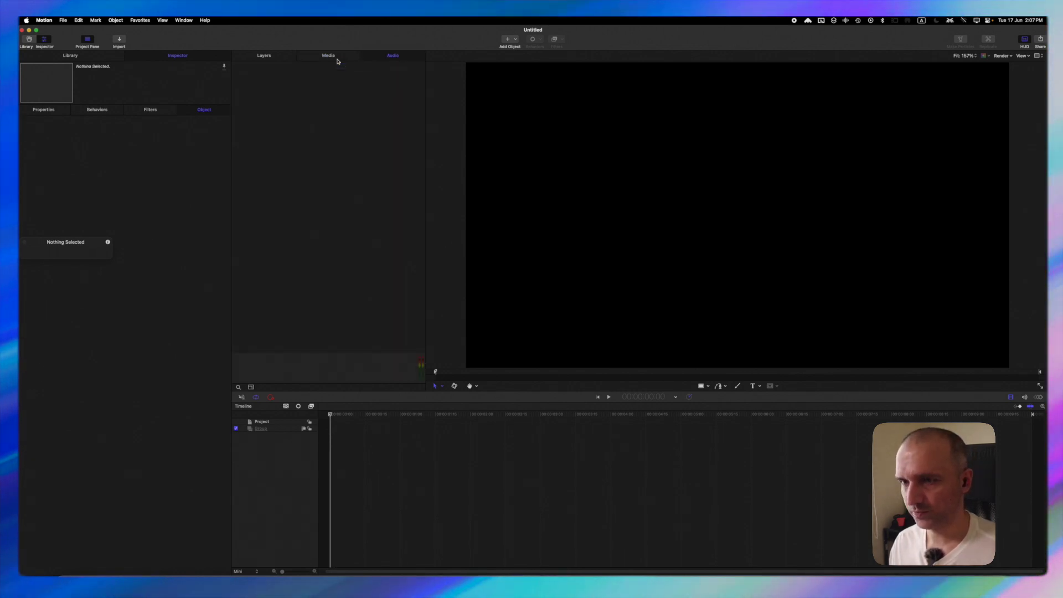
pyautogui.press('F5')
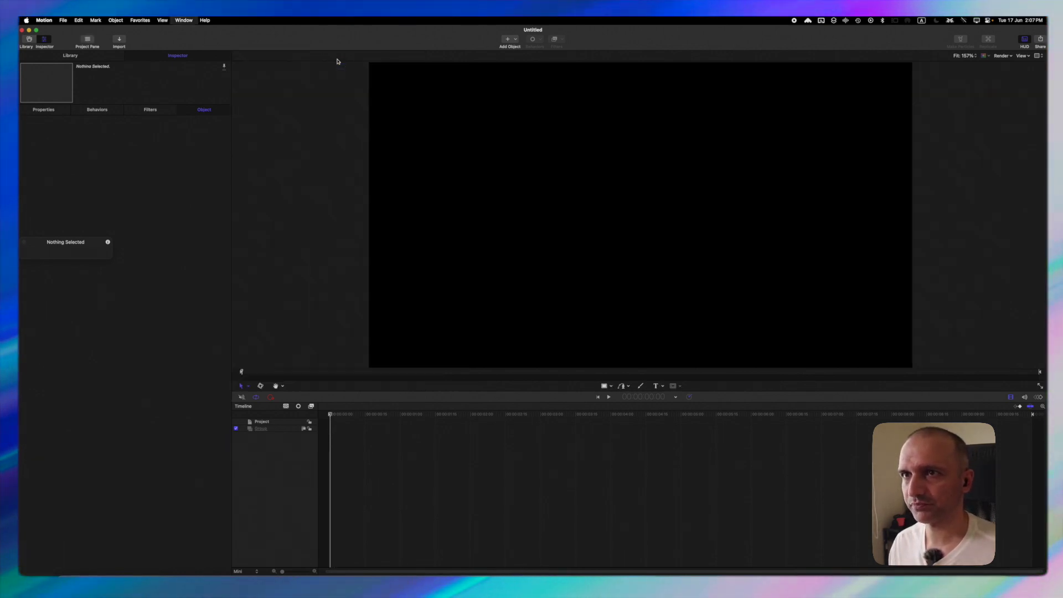
pyautogui.click(90, 40)
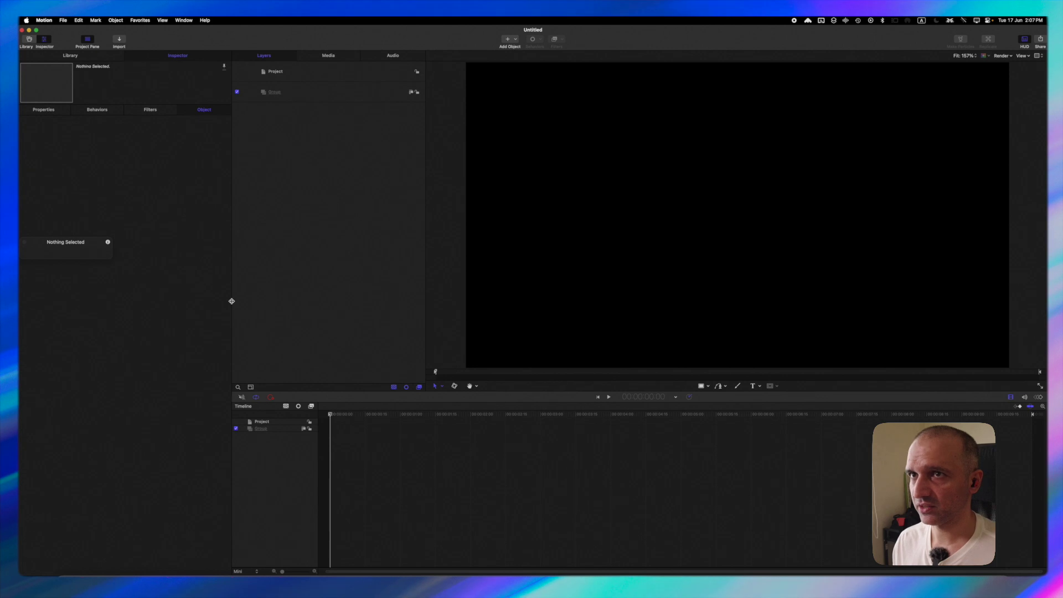
pyautogui.press('super+7')
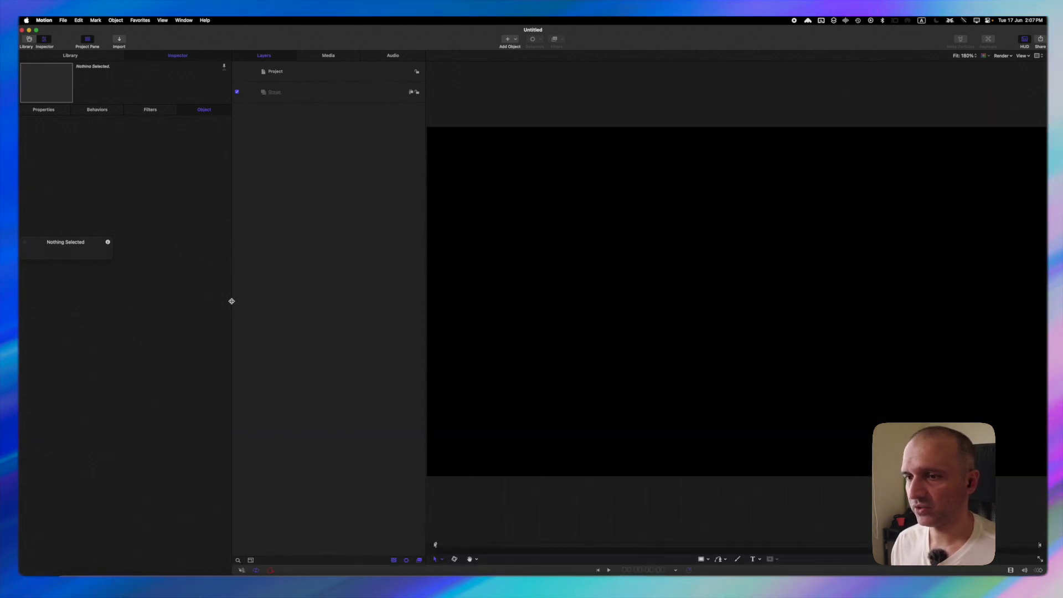
pyautogui.press('super+7')
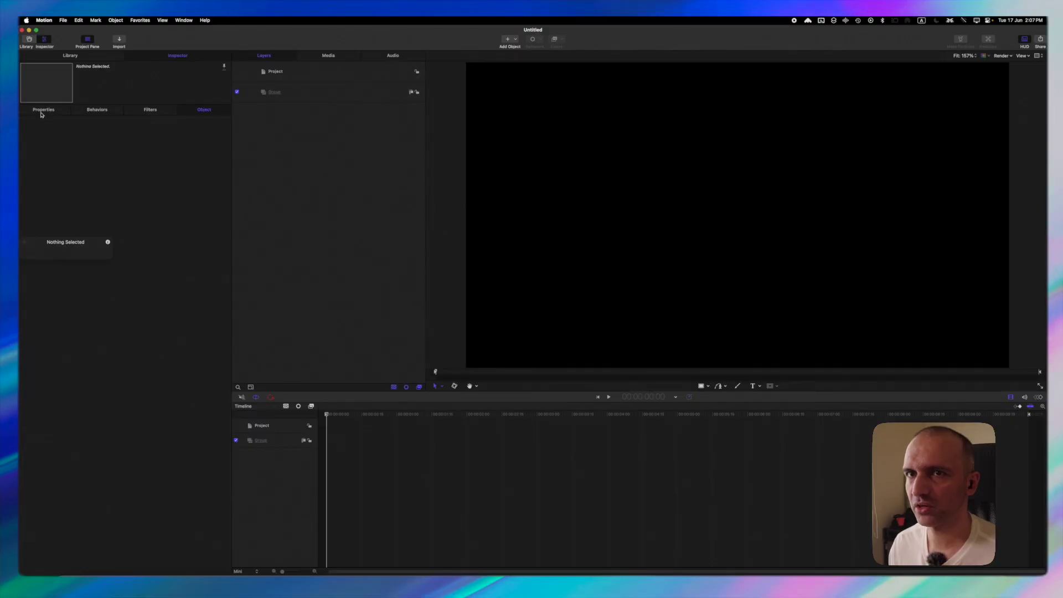
# Show the Properties settings in the Inspector.
pyautogui.click(41, 113)
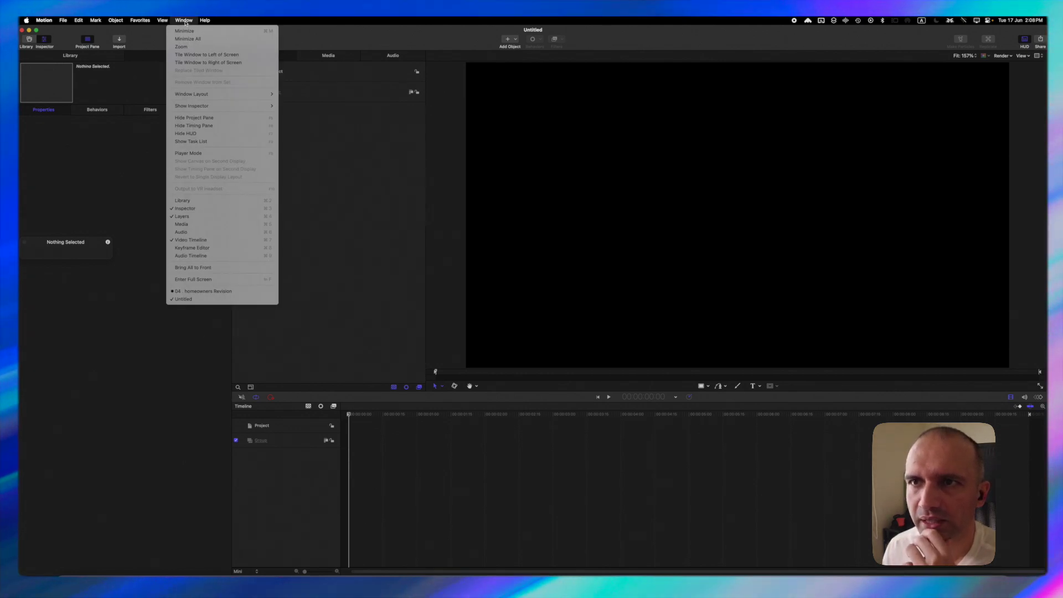
pyautogui.moveTo(196, 95)
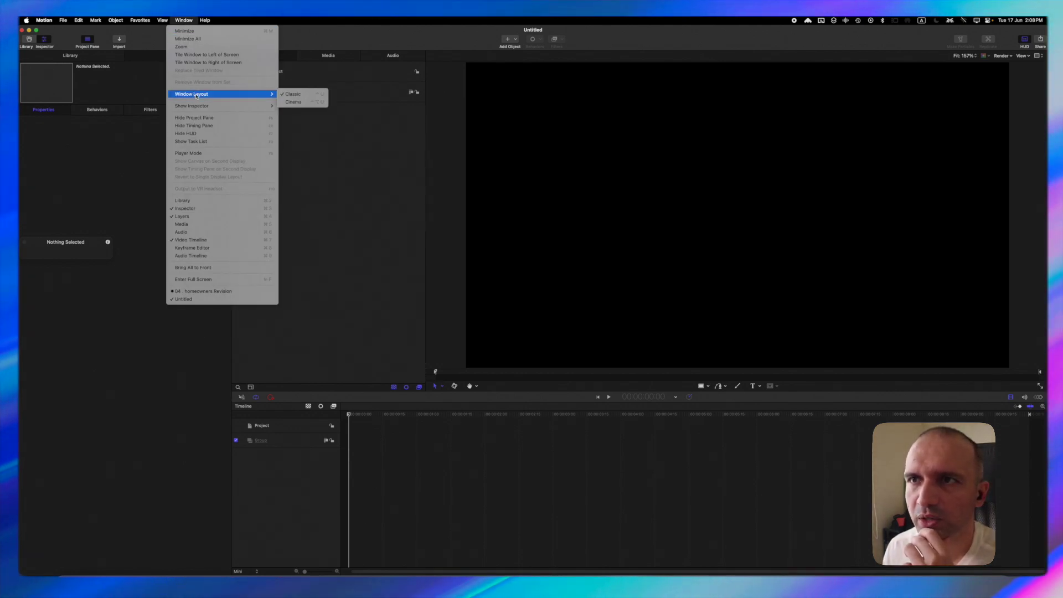
# Switch the workspace to the Cinema layout.
pyautogui.click(315, 105)
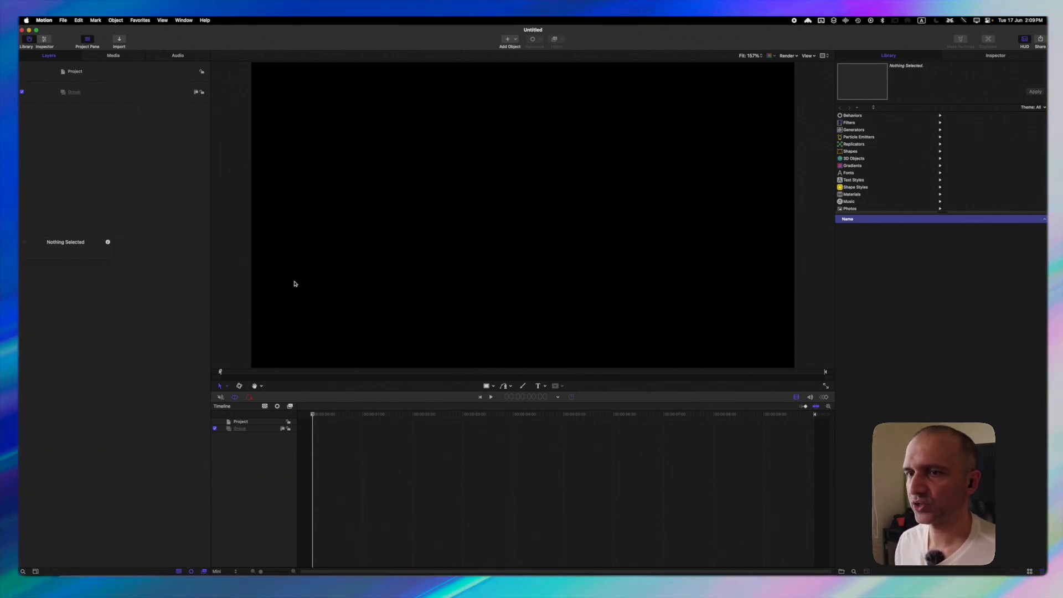
pyautogui.scroll(-3, 434, 226)
pyautogui.hscroll(-2, 434, 225)
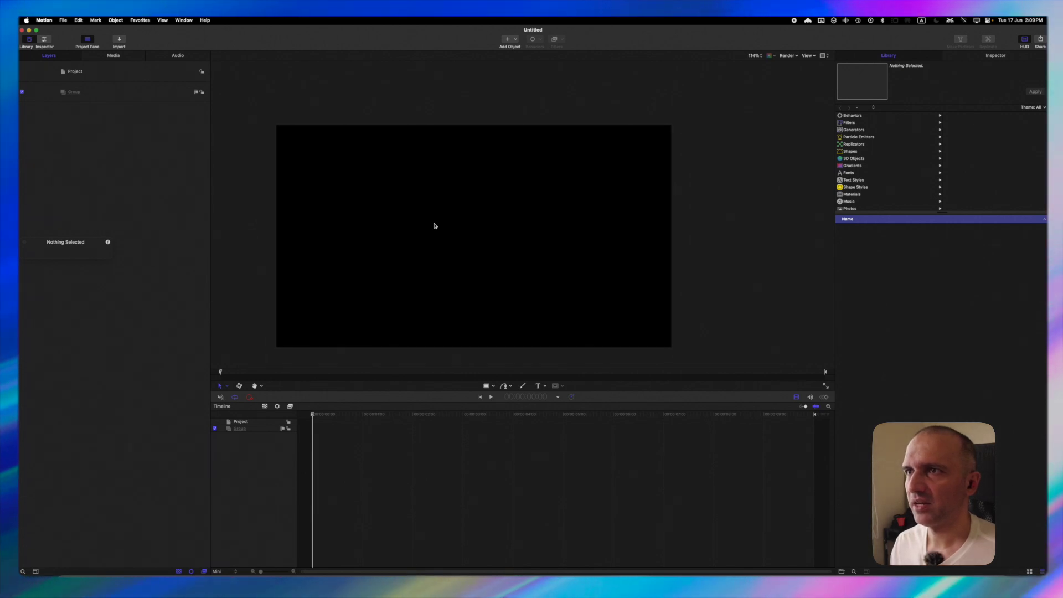
pyautogui.hscroll(-2, 434, 226)
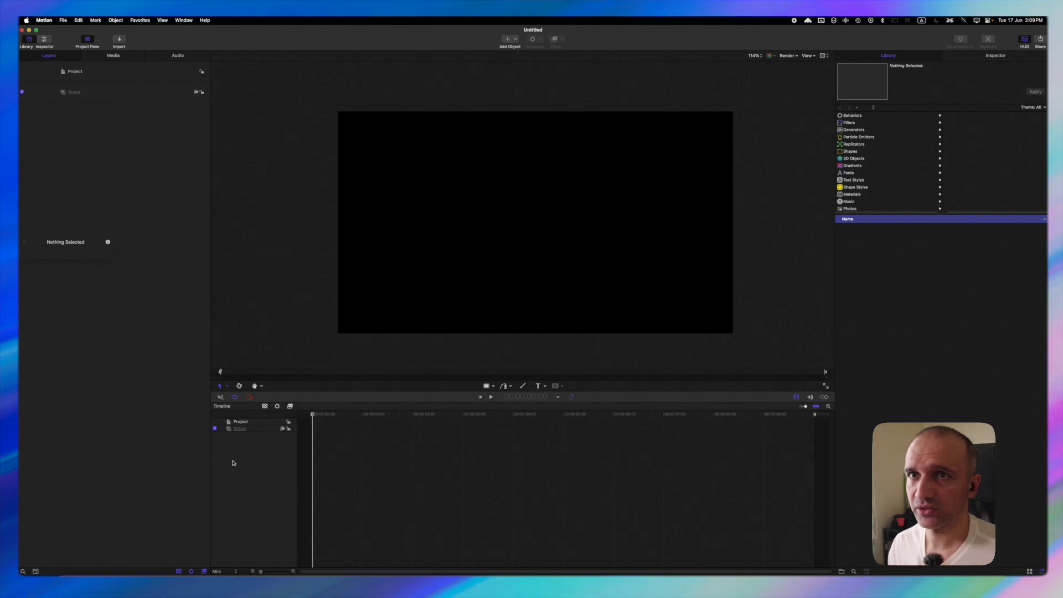
# Toggle the Library and Inspector panes on and off with their buttons and Cmd-2/Cmd-3.
pyautogui.click(987, 55)
pyautogui.click(889, 56)
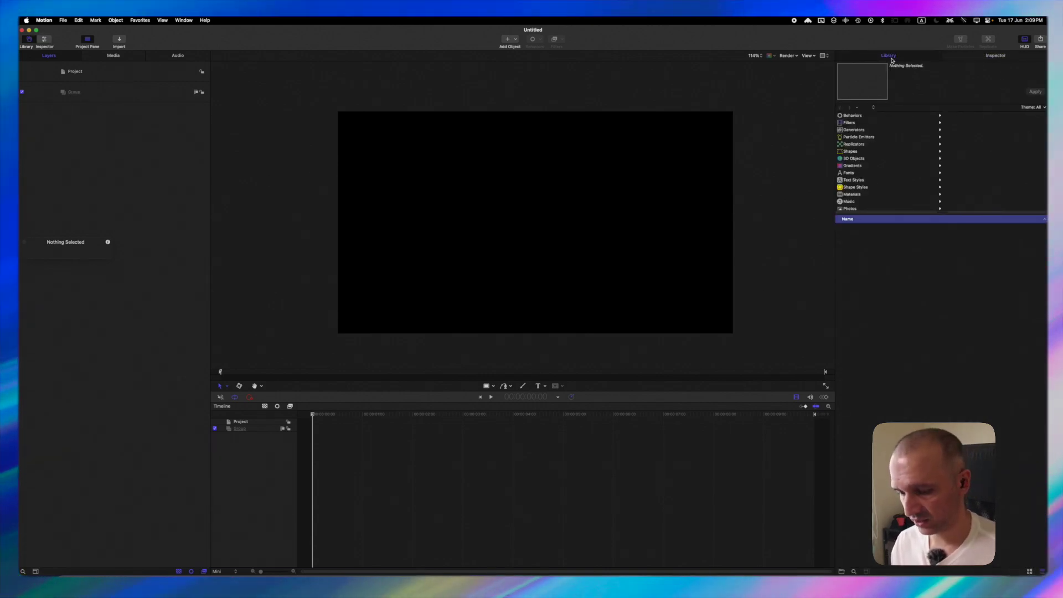
pyautogui.click(891, 57)
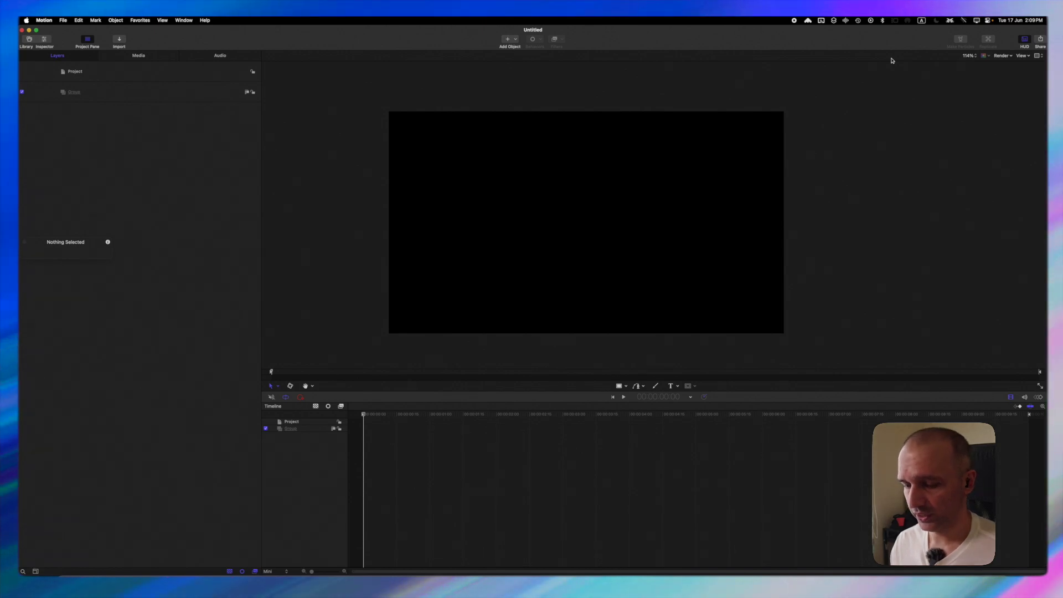
pyautogui.press('super+2')
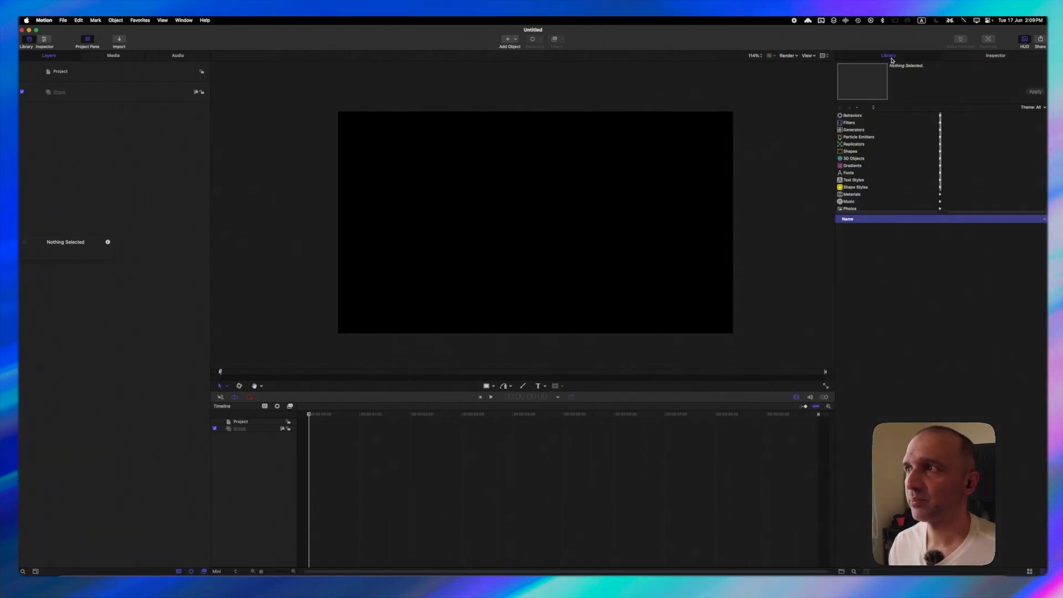
pyautogui.click(891, 58)
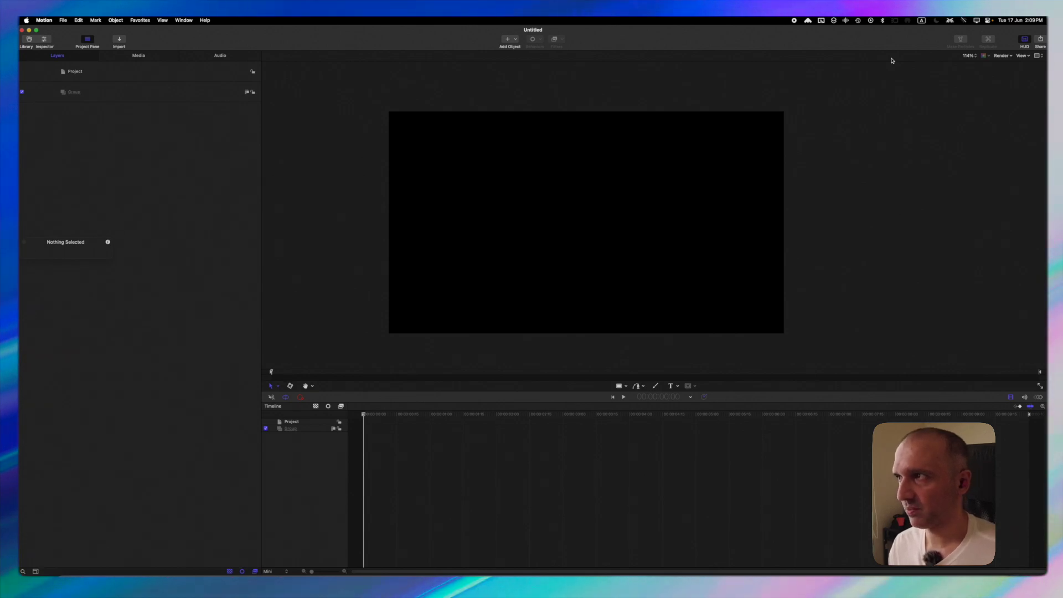
pyautogui.press('super+3')
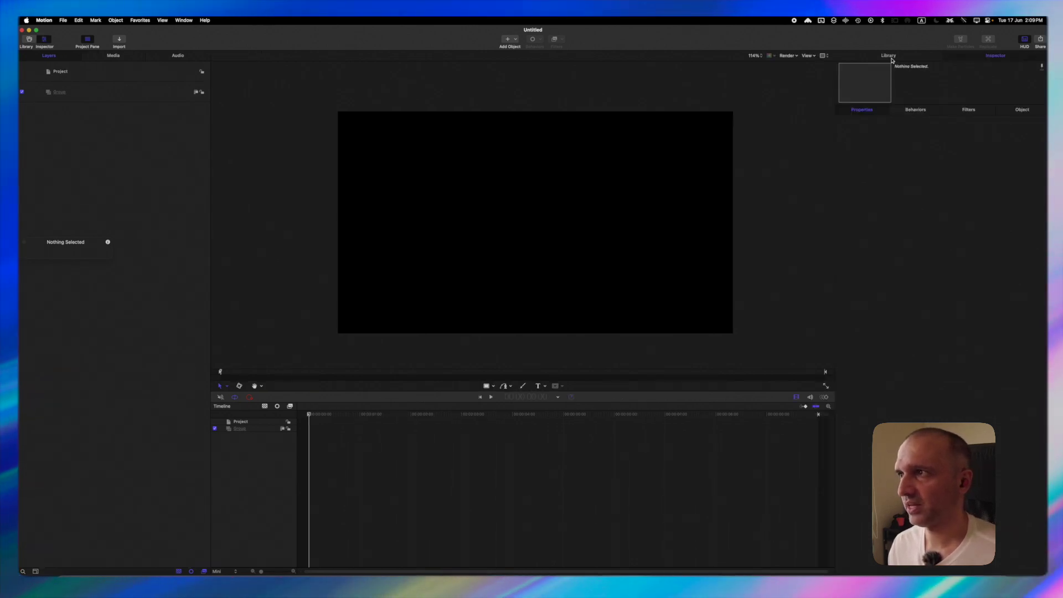
pyautogui.press('super+3')
pyautogui.press('super+3')
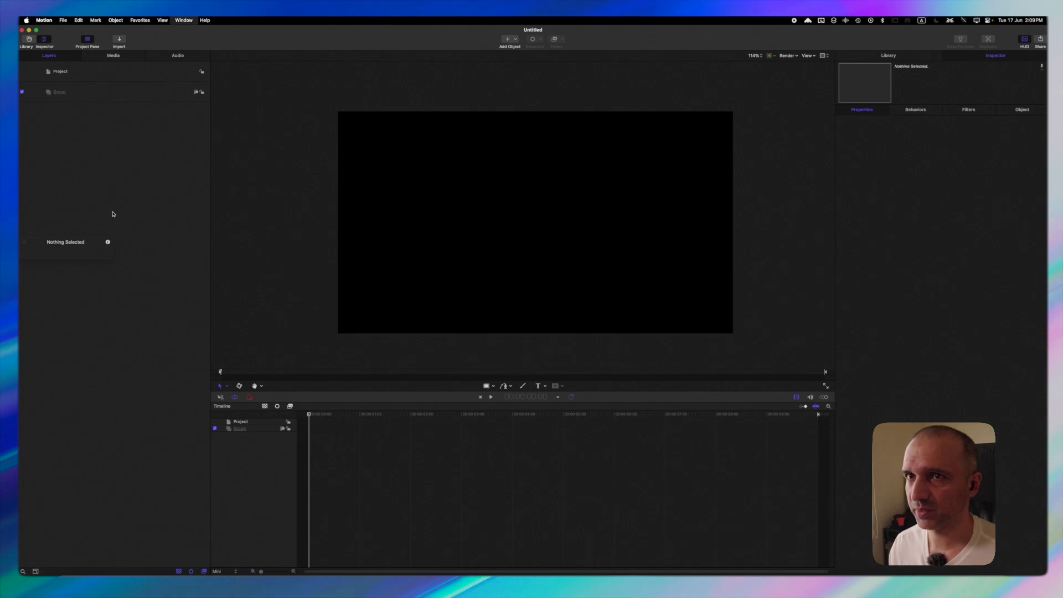
# Move the Library and Inspector beside the layers and back, then switch to the 04. homeowners Revision window.
pyautogui.press('super+2')
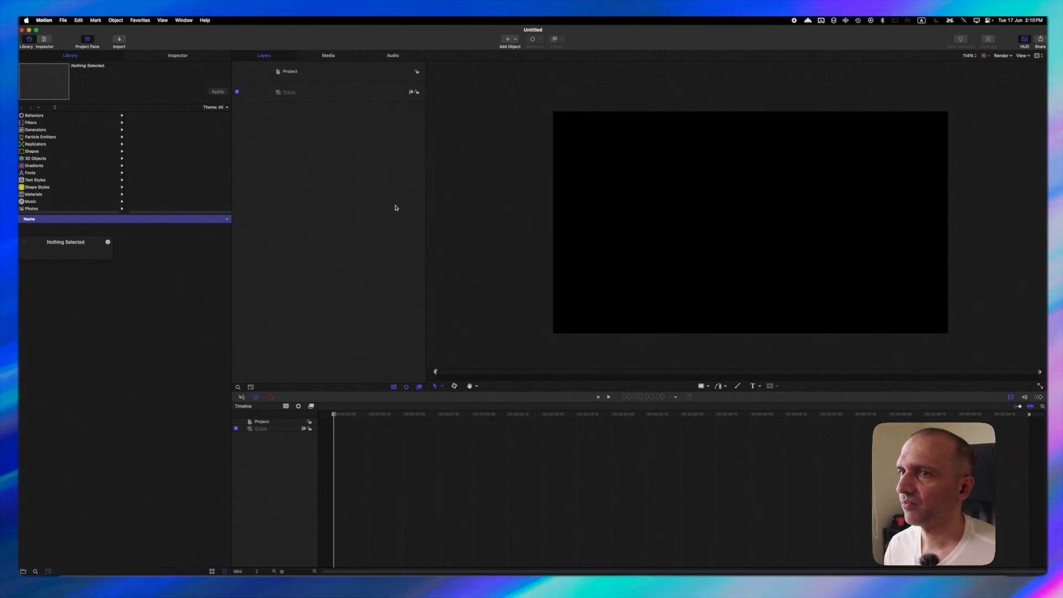
pyautogui.press('super+shift+l')
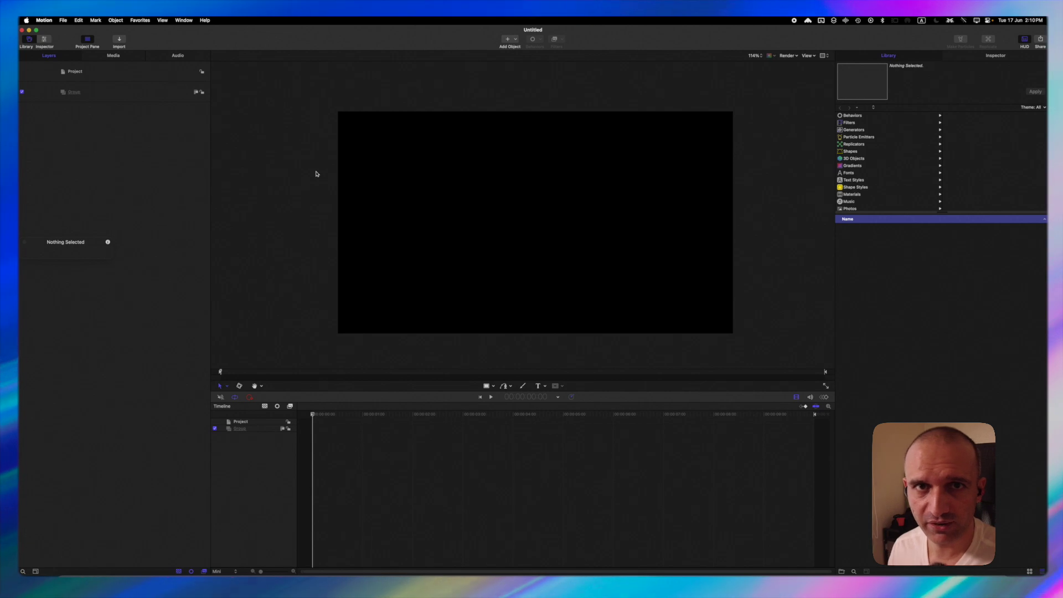
pyautogui.hotkey('ctrl', 'Up')
pyautogui.click(144, 472)
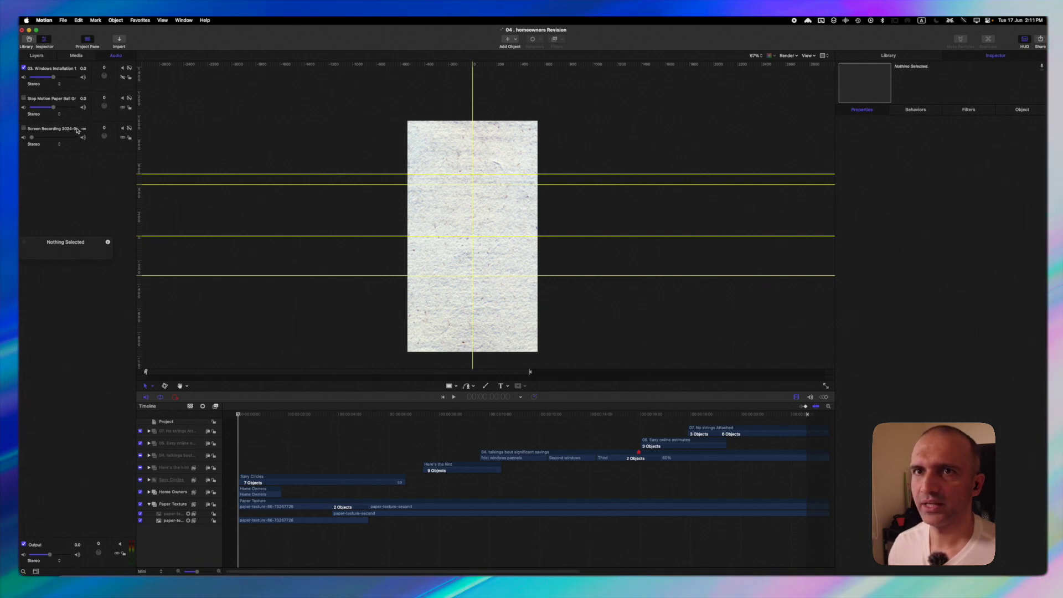
# Show the homeowners project's Layers tab and drag its divider right to widen it.
pyautogui.click(34, 57)
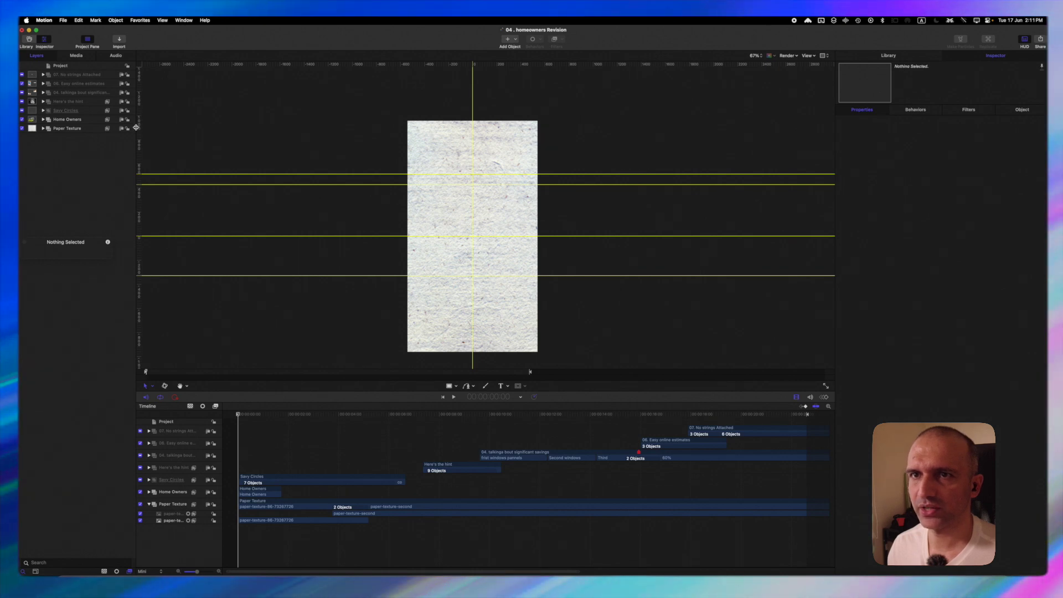
pyautogui.moveTo(137, 126); pyautogui.dragTo(311, 160)
pyautogui.scroll(2, 541, 209)
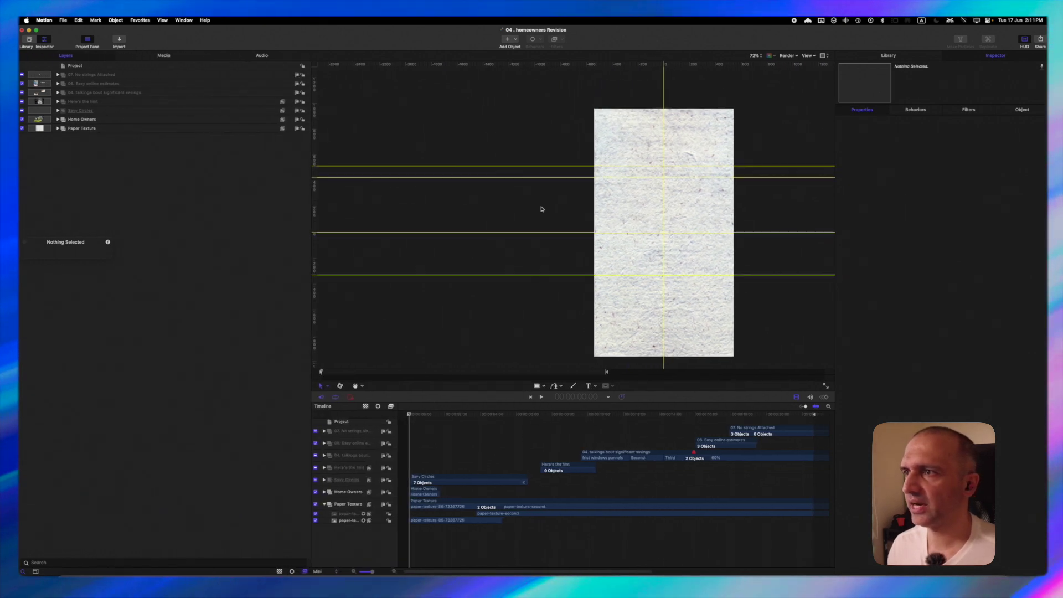
pyautogui.hscroll(5, 542, 209)
pyautogui.hscroll(1, 542, 208)
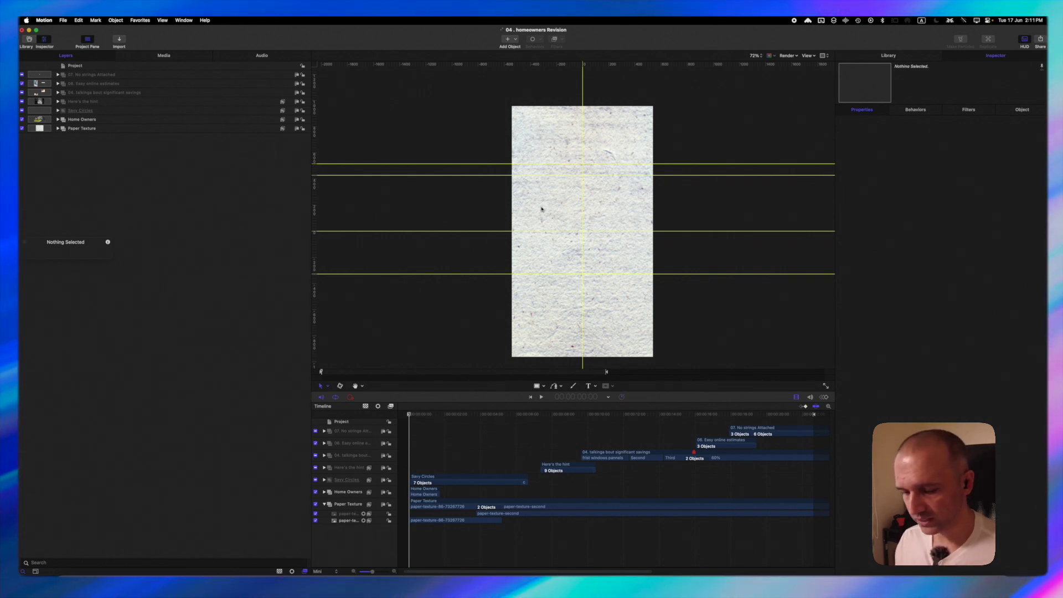
# Toggle the Library, Inspector and Layers panes, and widen the timeline's layer-name column.
pyautogui.press('super+1')
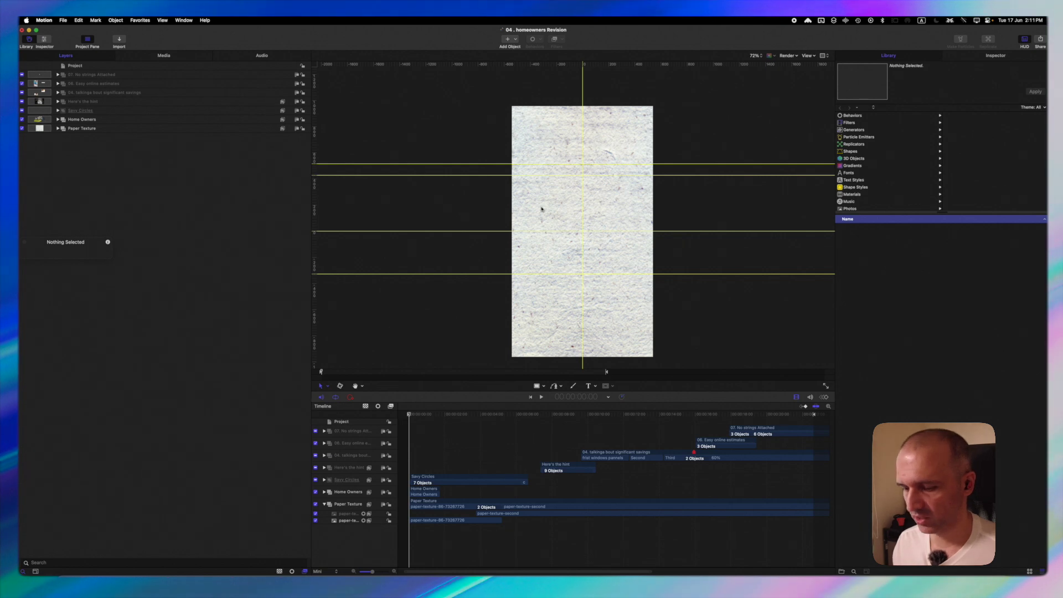
pyautogui.press('super+3')
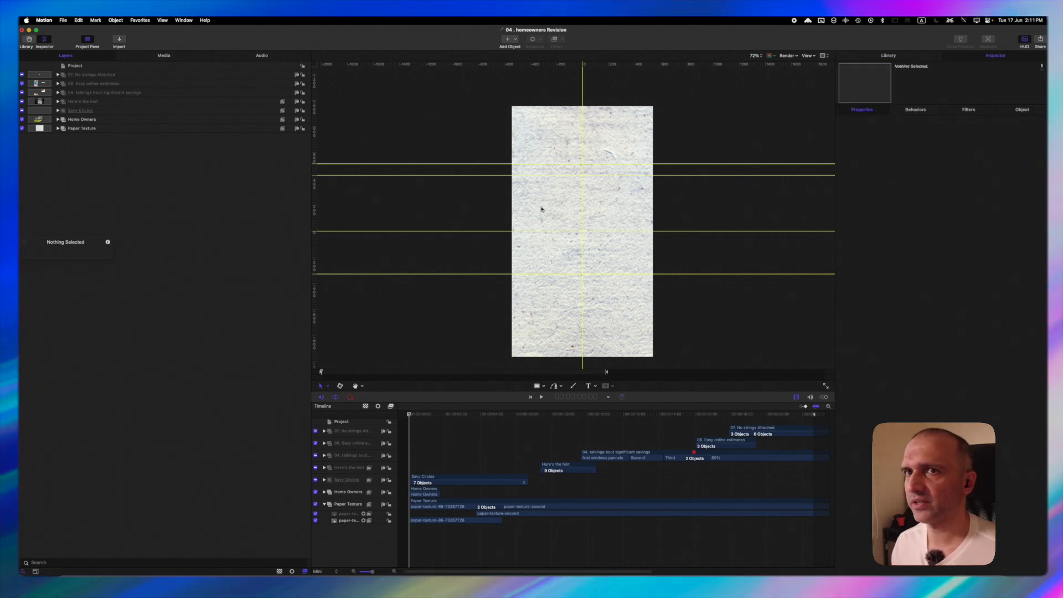
pyautogui.press('F5')
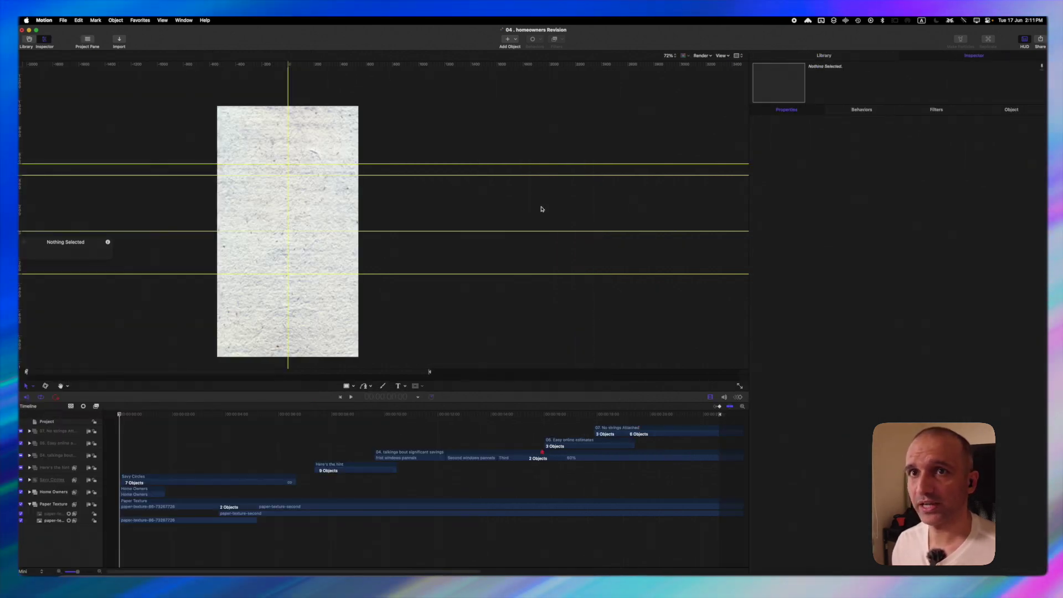
pyautogui.click(87, 39)
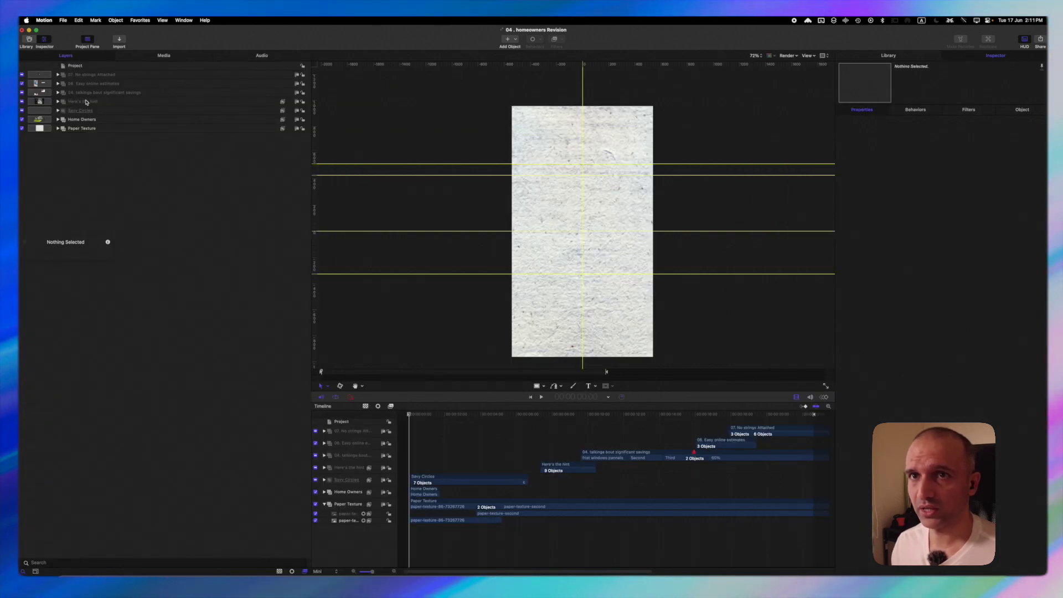
pyautogui.press('F5')
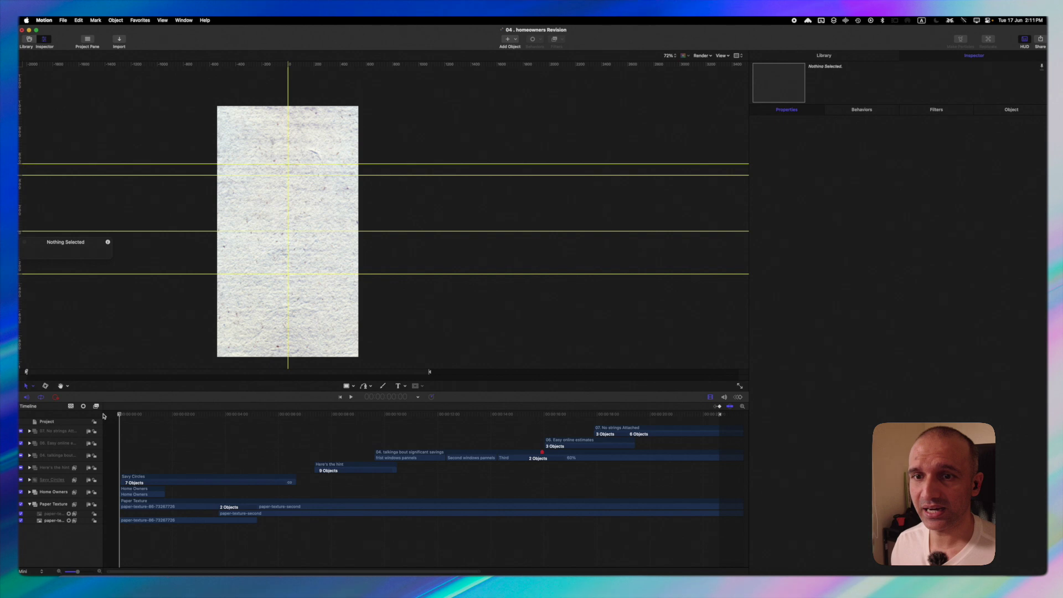
pyautogui.moveTo(103, 415); pyautogui.dragTo(191, 416)
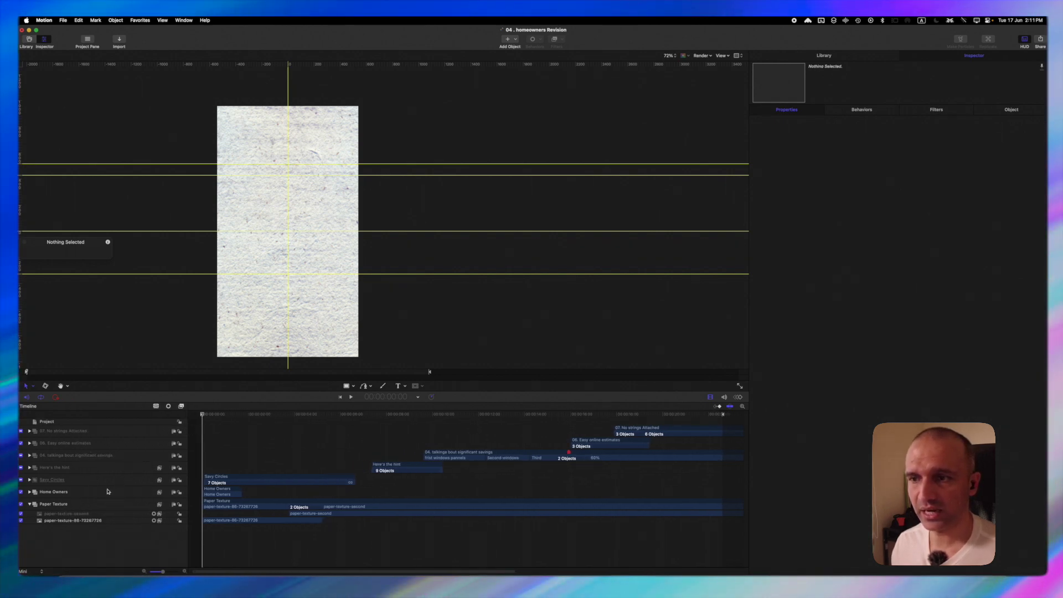
# Narrow the Inspector and toggle the Library so the canvas gets more of the window.
pyautogui.moveTo(749, 282); pyautogui.dragTo(922, 283)
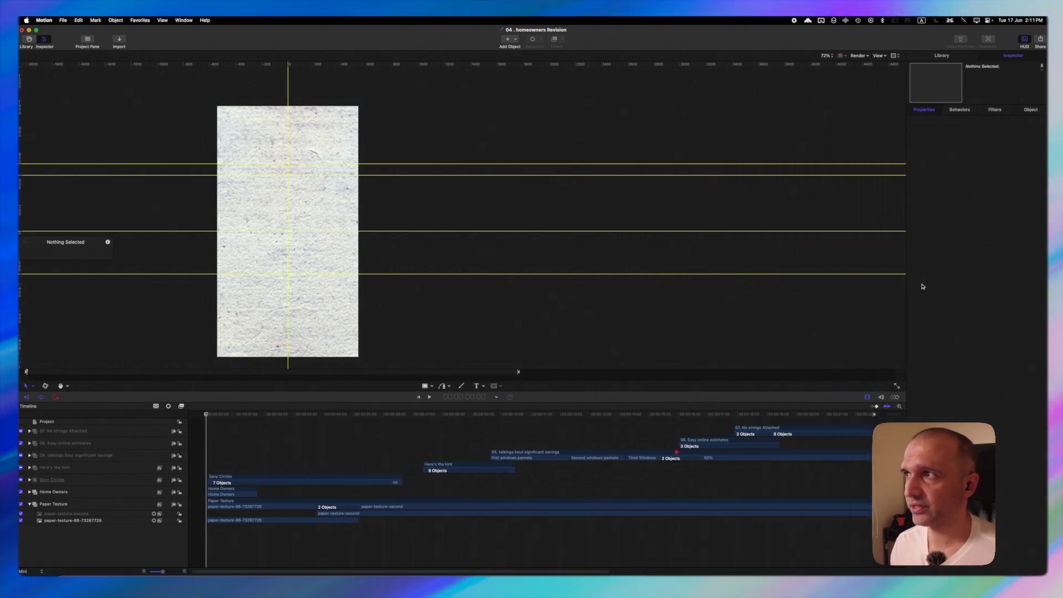
pyautogui.press('super+2')
pyautogui.press('super+2')
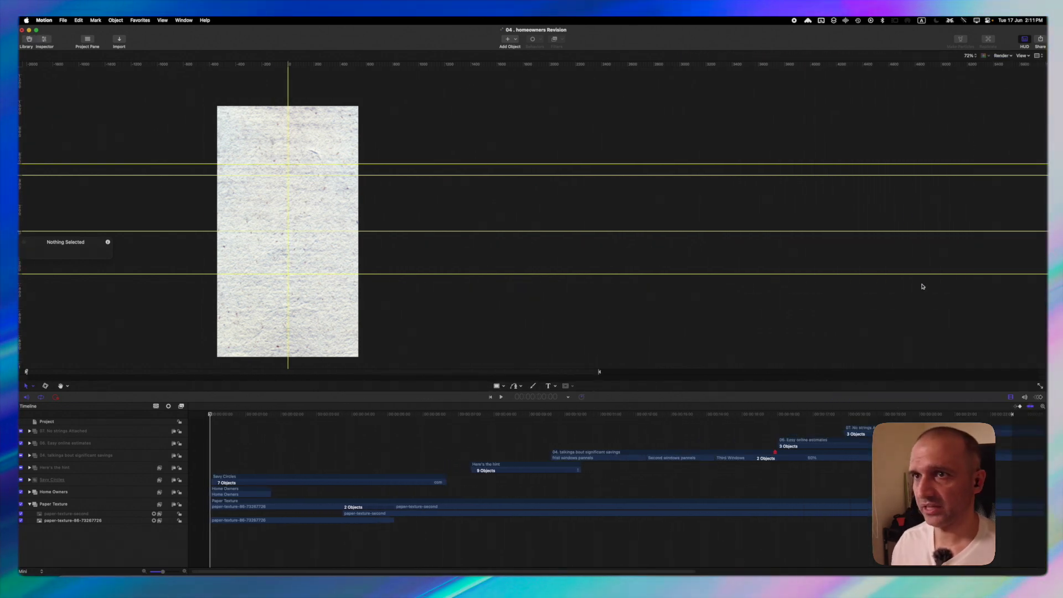
pyautogui.hscroll(-10, 529, 239)
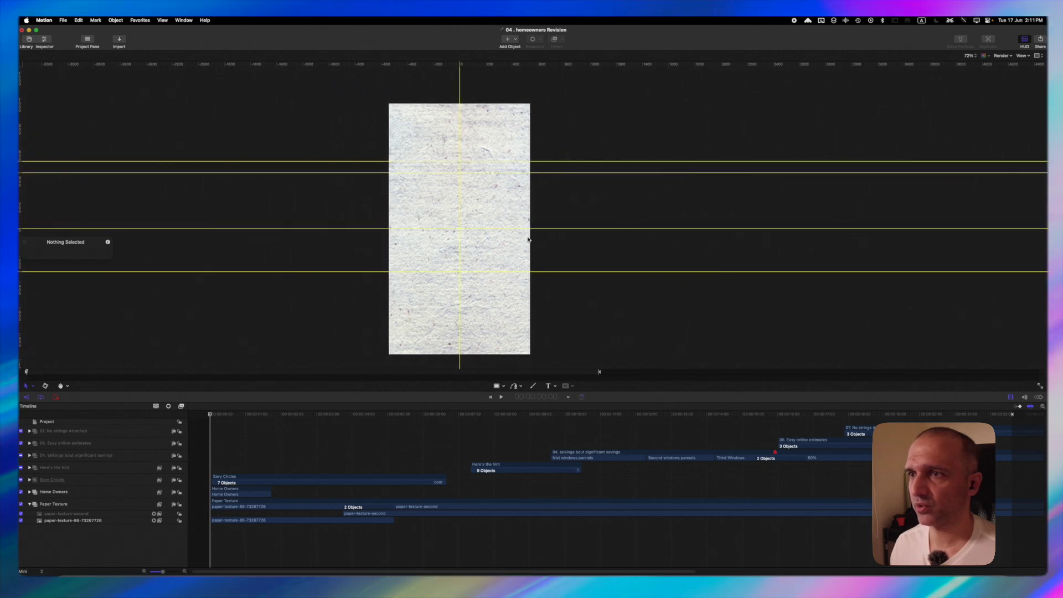
pyautogui.press('super+2')
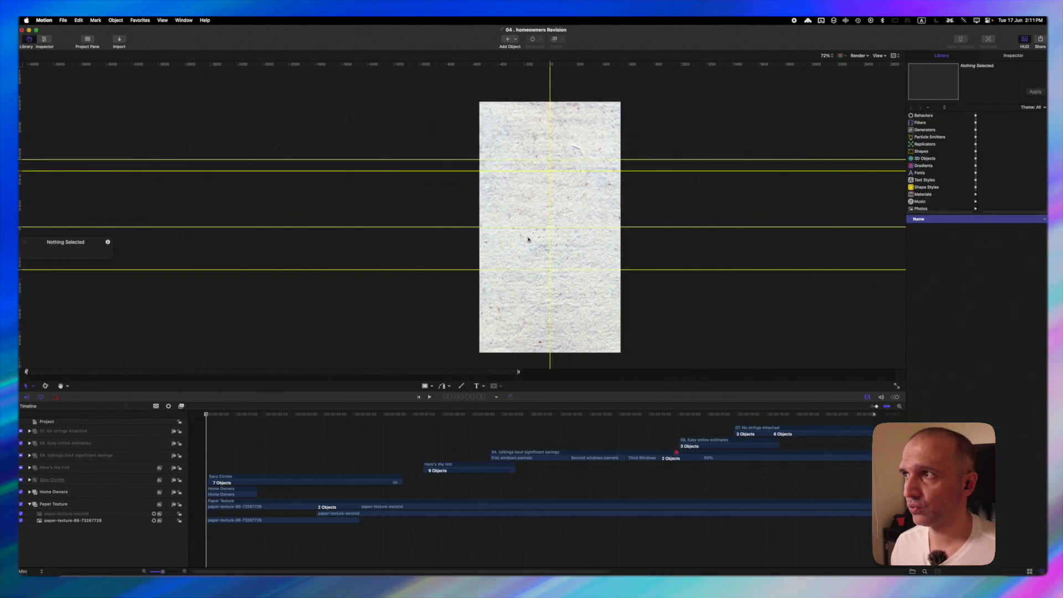
pyautogui.press('super+2')
pyautogui.press('super+2')
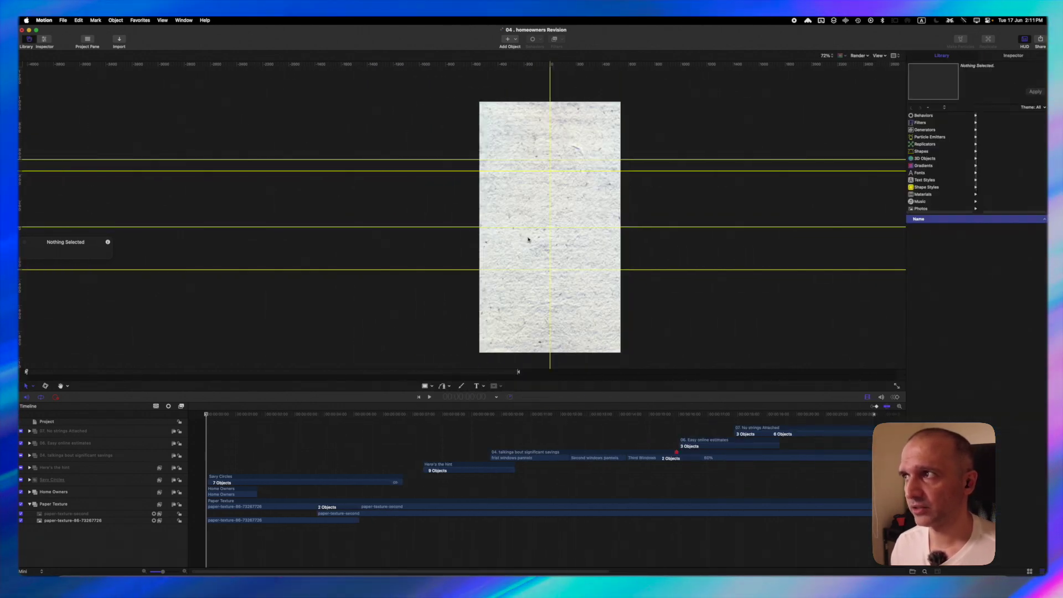
pyautogui.press('super+2')
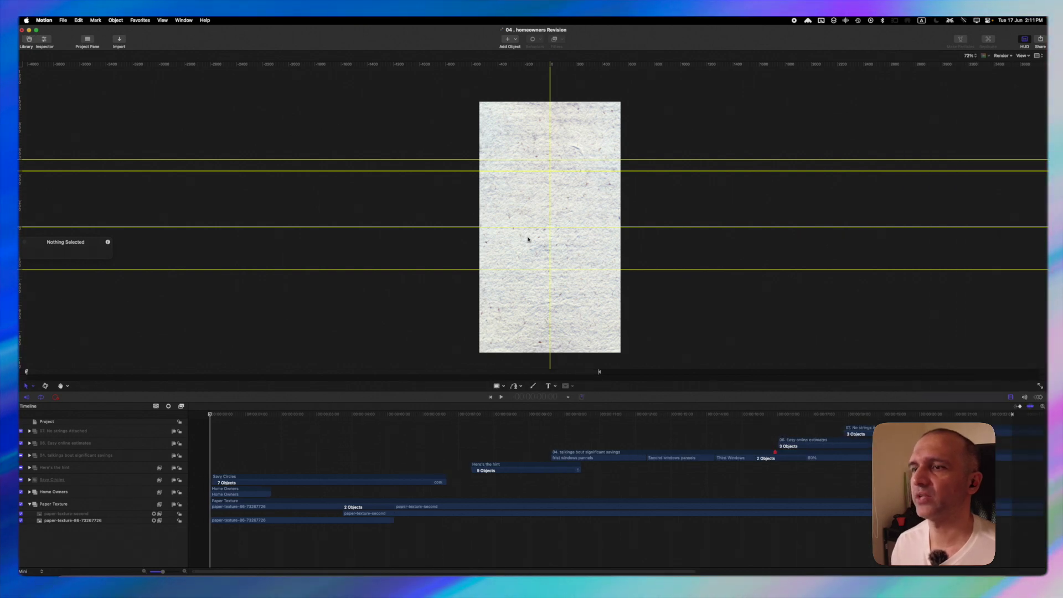
pyautogui.scroll(-3, 529, 239)
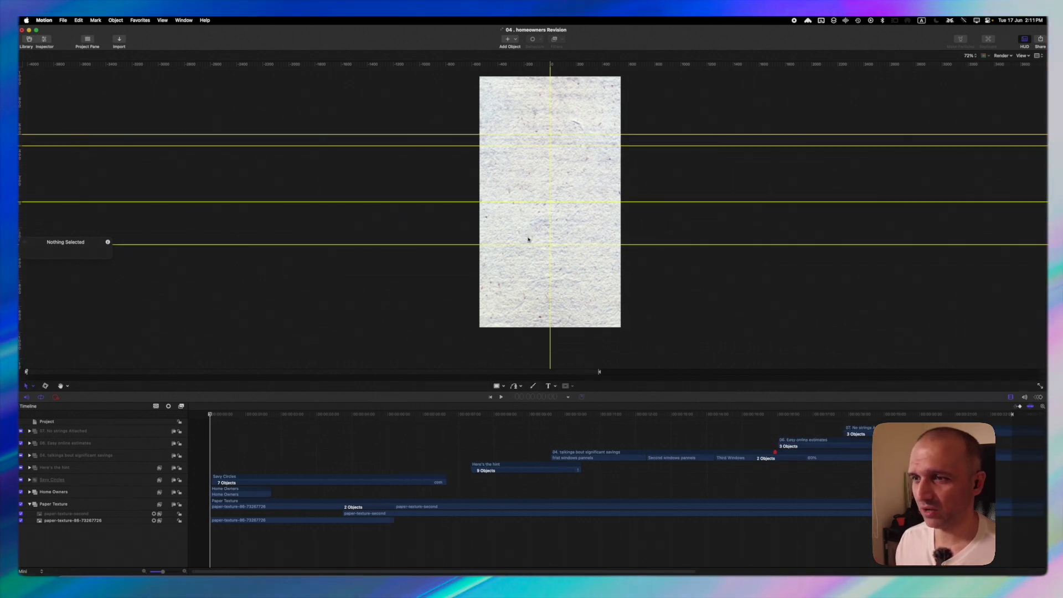
pyautogui.scroll(1, 528, 239)
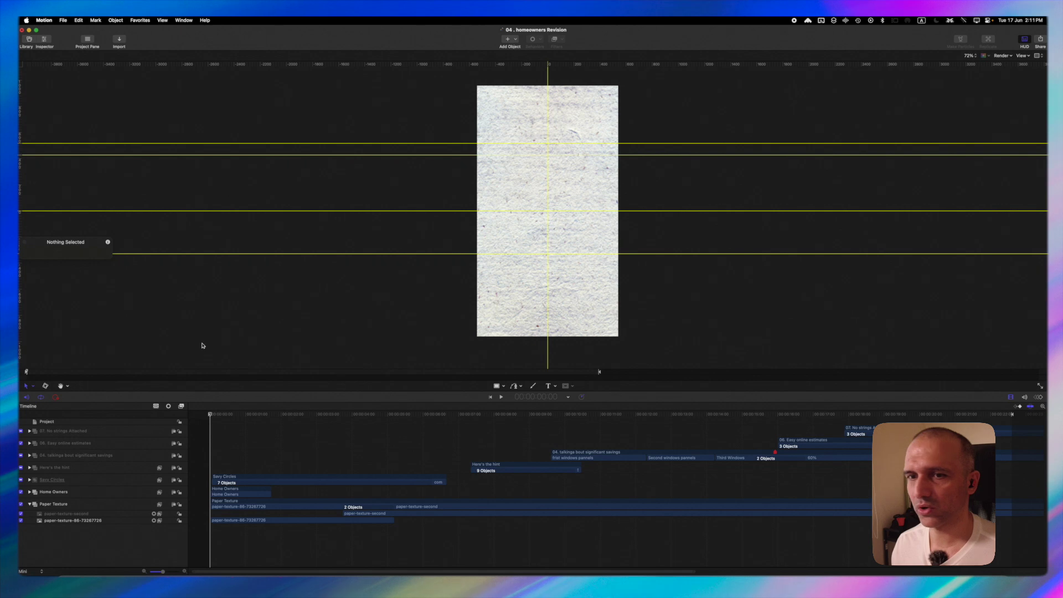
# Make timeline rows taller, zoom the timeline to fit the project, and reopen the Layers pane.
pyautogui.moveTo(52, 526); pyautogui.dragTo(51, 536)
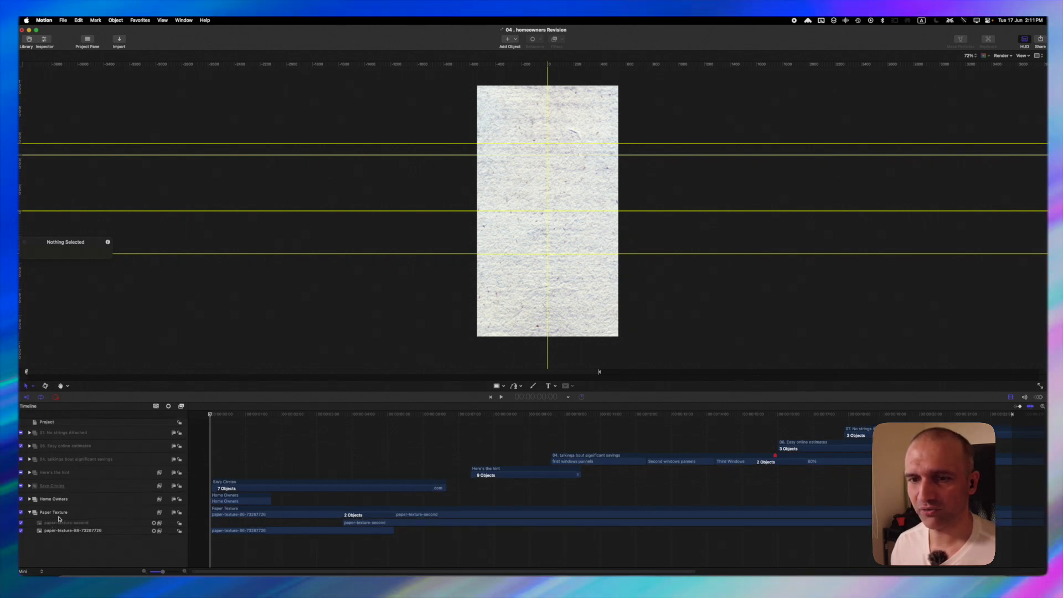
pyautogui.hscroll(10, 165, 572)
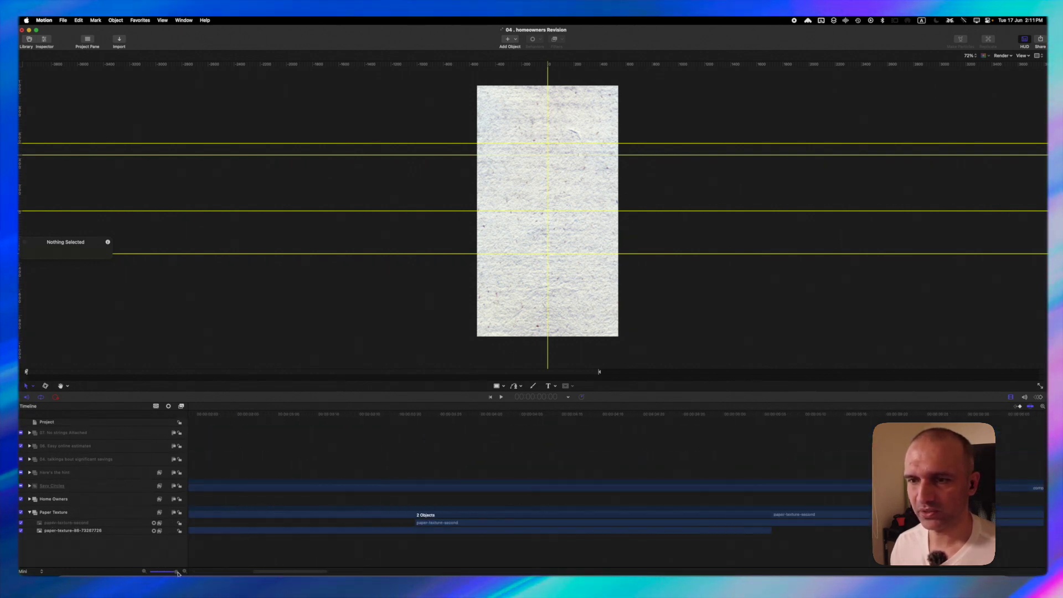
pyautogui.hotkey('shift', 'z')
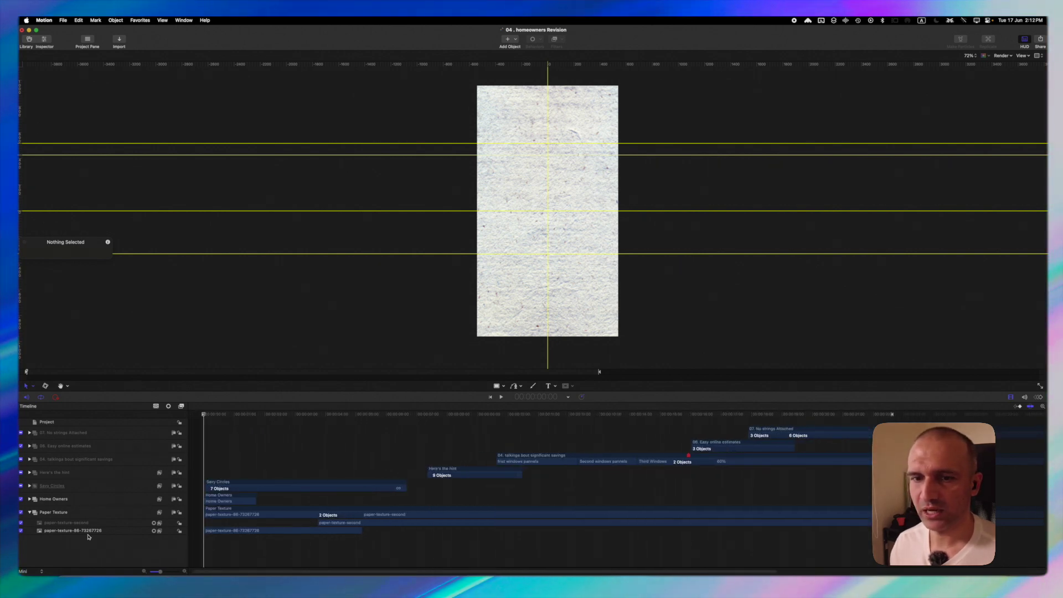
pyautogui.press('super+z')
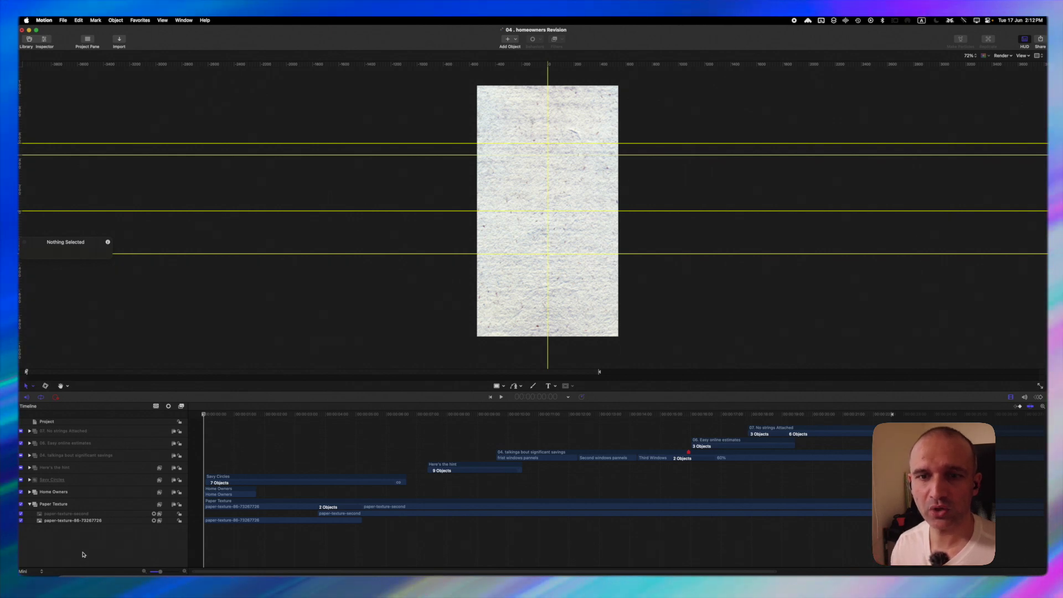
pyautogui.press('super+shift+z')
pyautogui.press('super+shift+z')
pyautogui.scroll(-1, 70, 494)
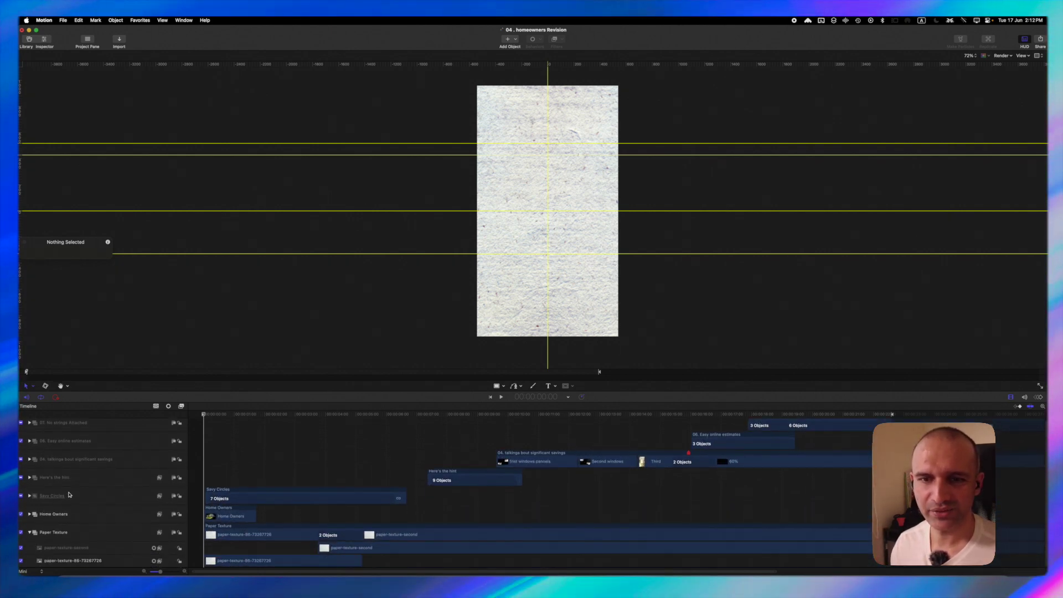
pyautogui.scroll(-1, 69, 494)
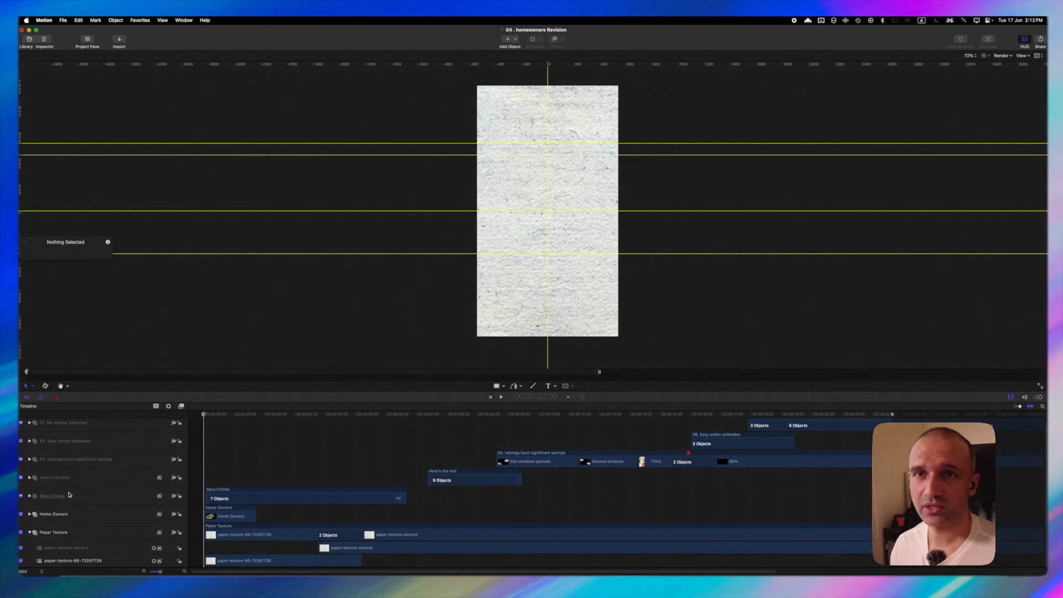
pyautogui.press('F5')
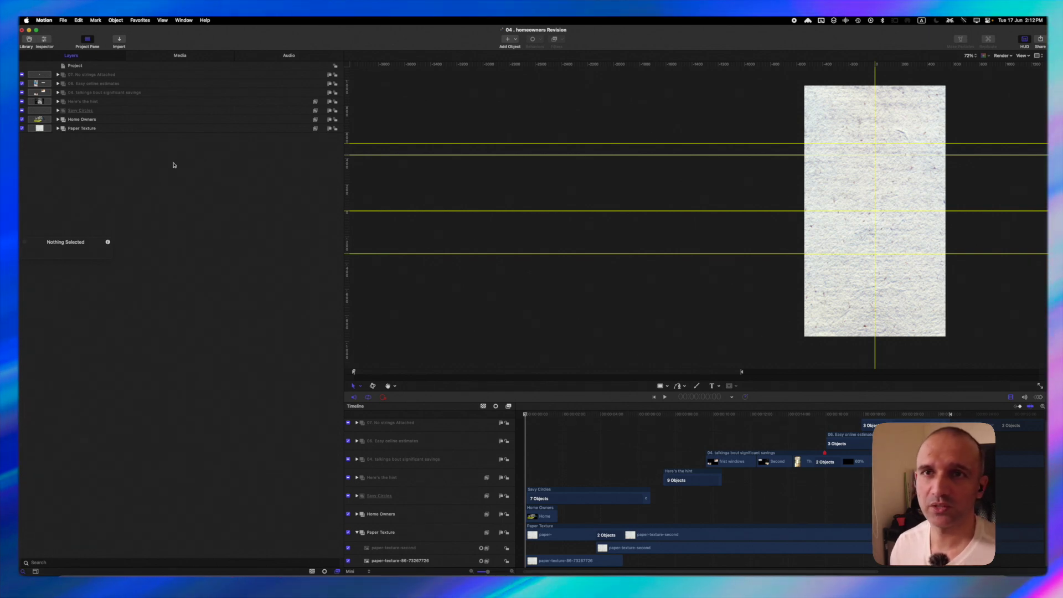
# Expand the 07, 06 and 04 groups in the Layers list.
pyautogui.hscroll(5, 596, 287)
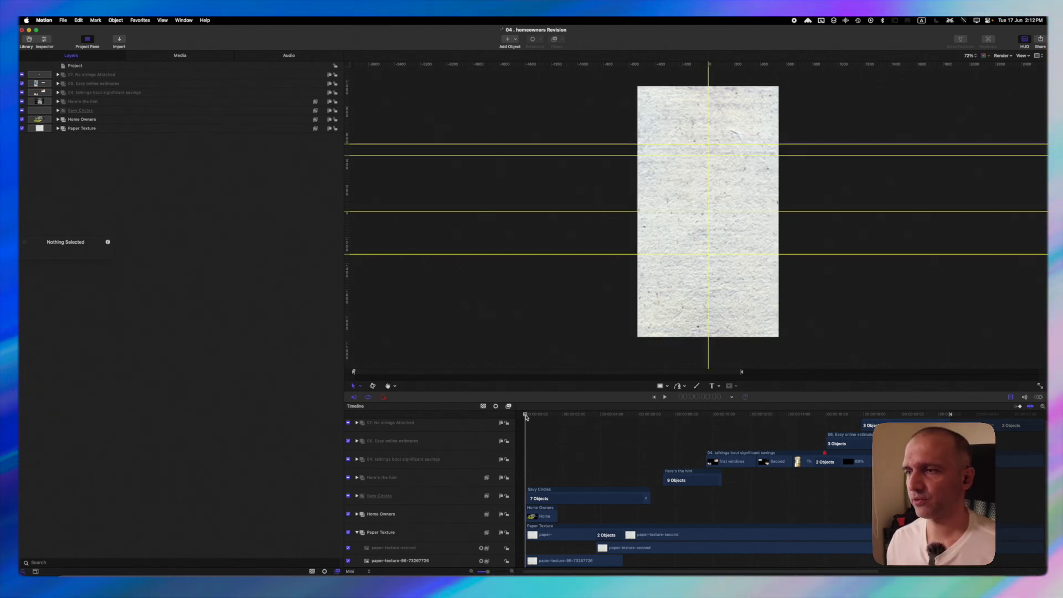
pyautogui.hscroll(-1, 520, 419)
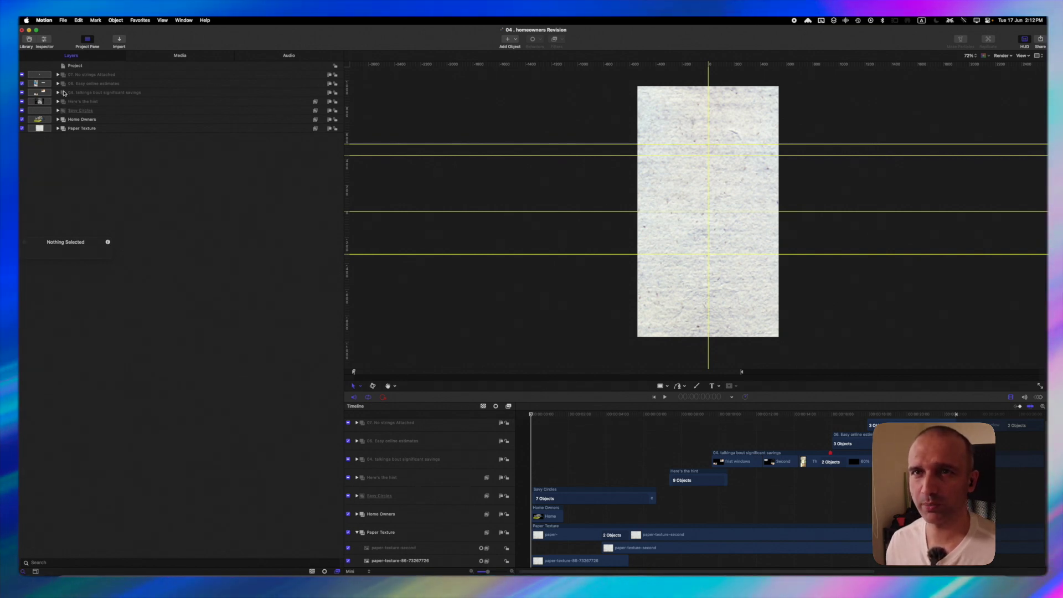
pyautogui.click(58, 74)
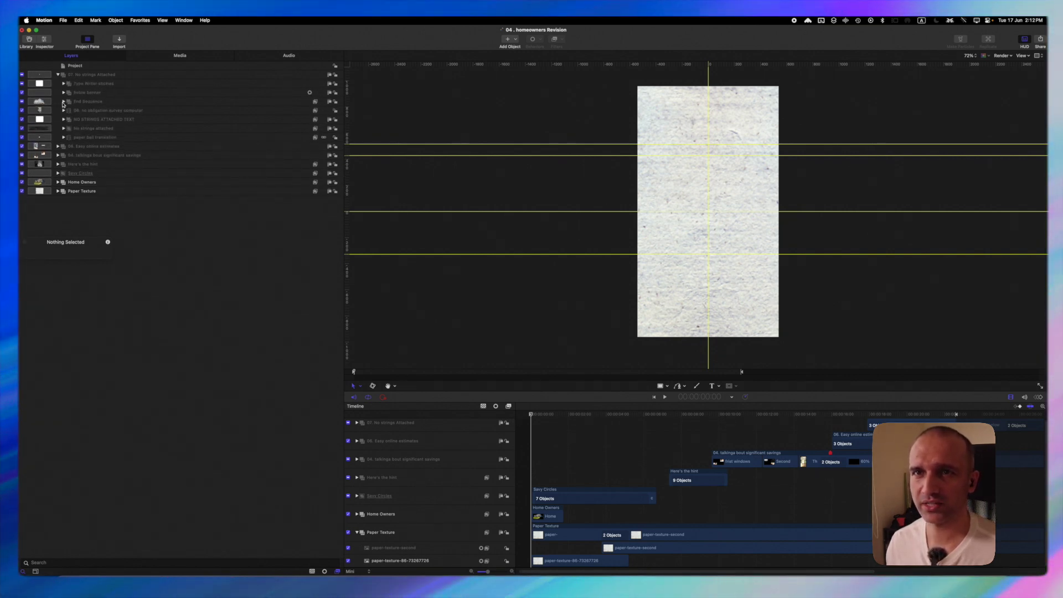
pyautogui.click(58, 146)
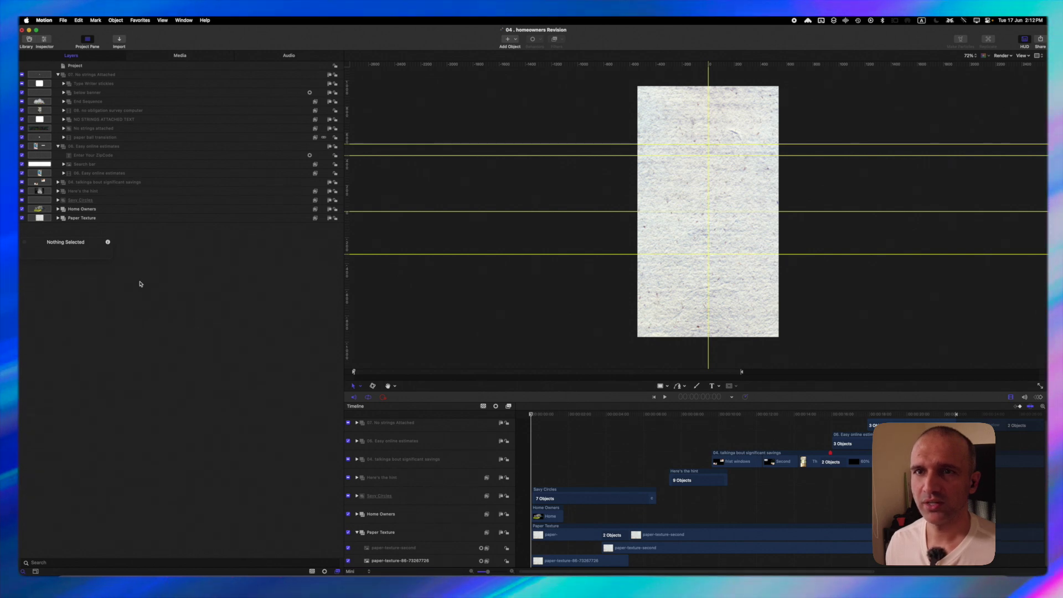
pyautogui.click(58, 182)
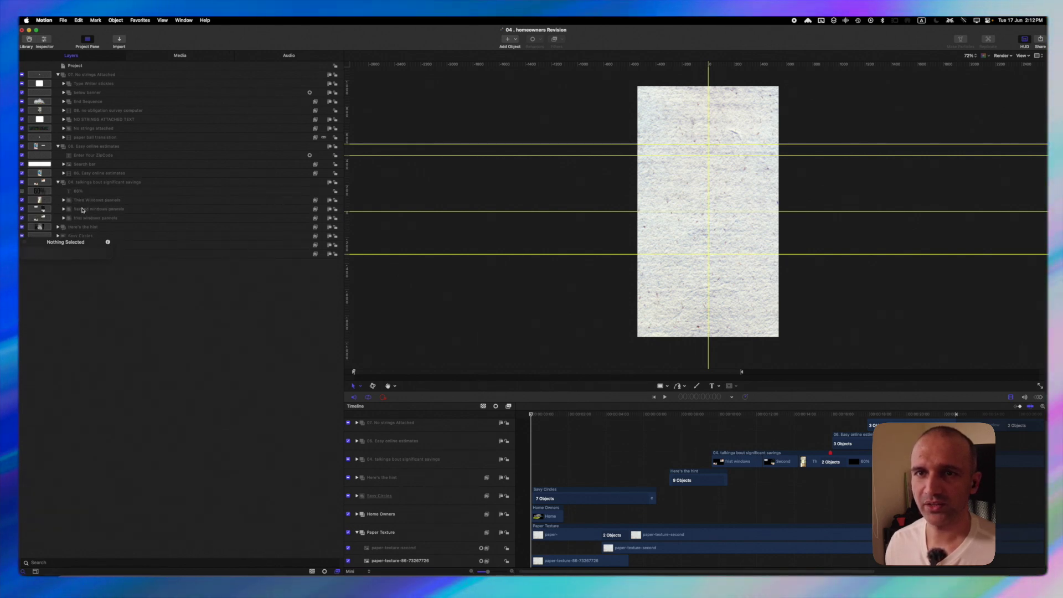
# Expand Savy Circles and Here's the hint, select the woman shocked image layer, then collapse both.
pyautogui.click(58, 235)
pyautogui.click(58, 227)
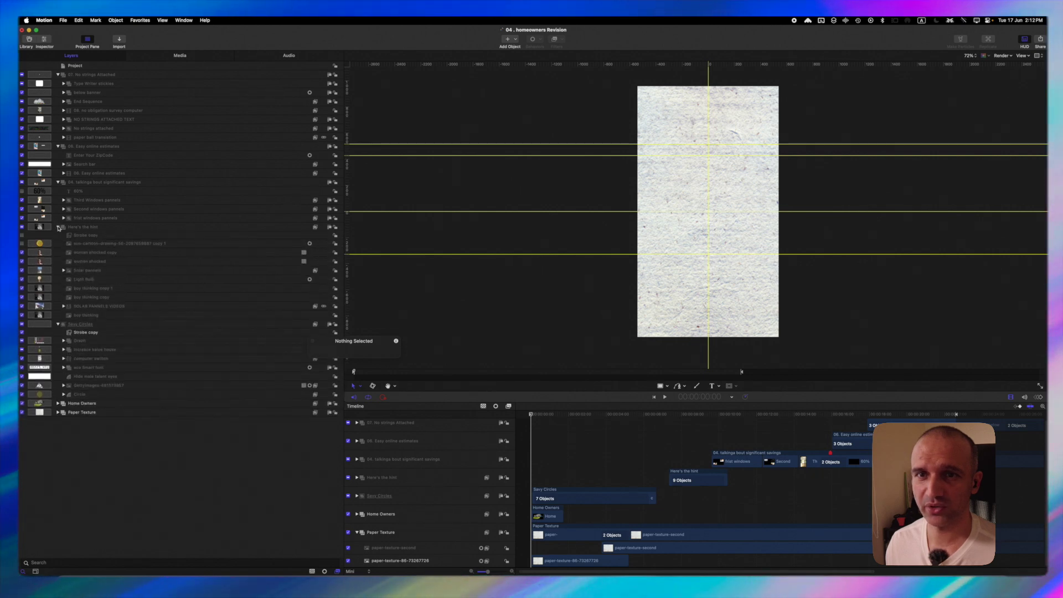
pyautogui.click(42, 262)
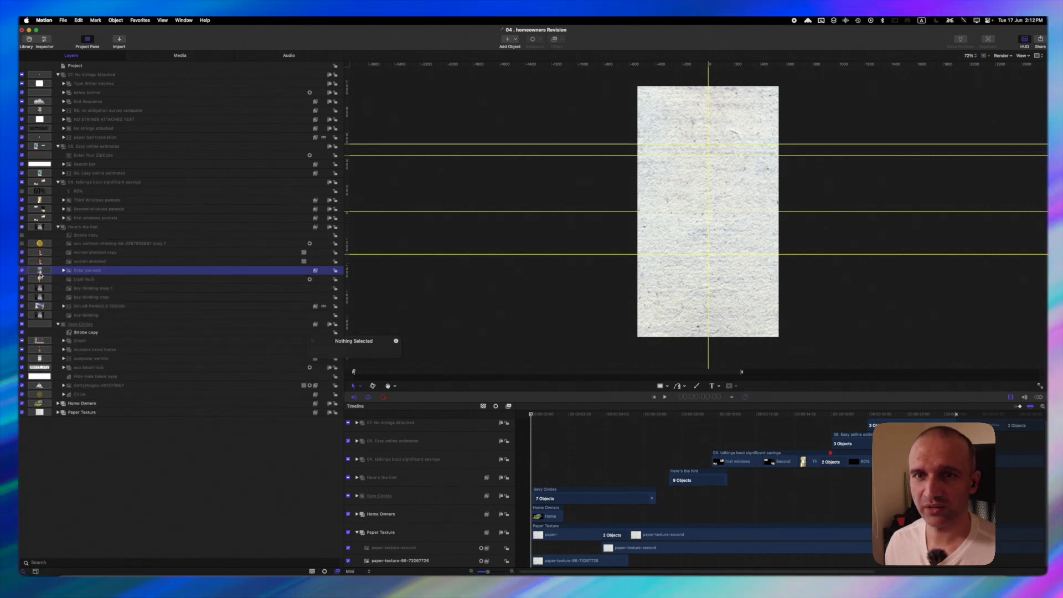
pyautogui.click(58, 227)
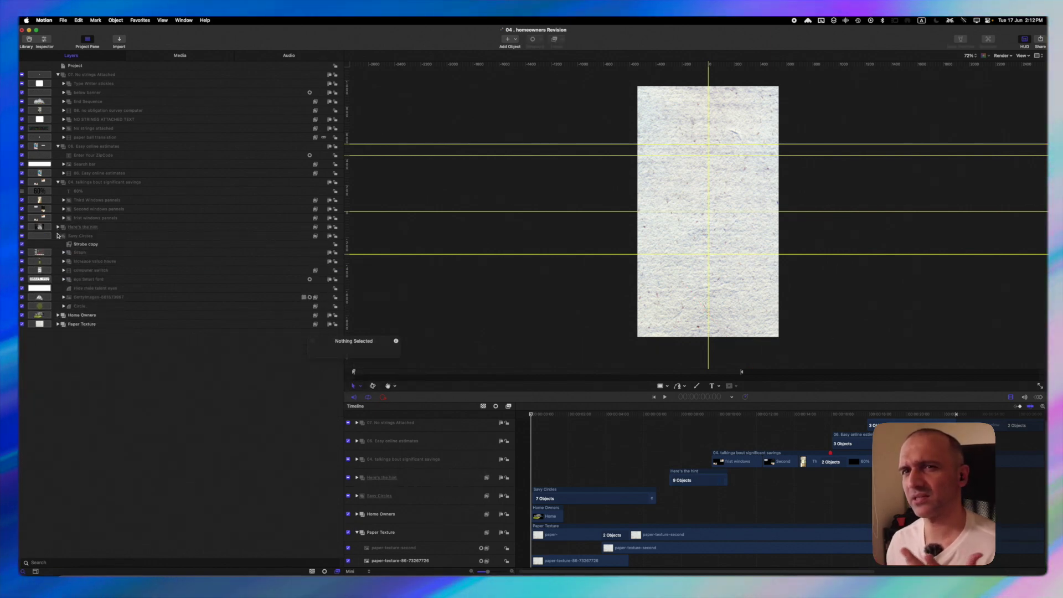
pyautogui.click(58, 237)
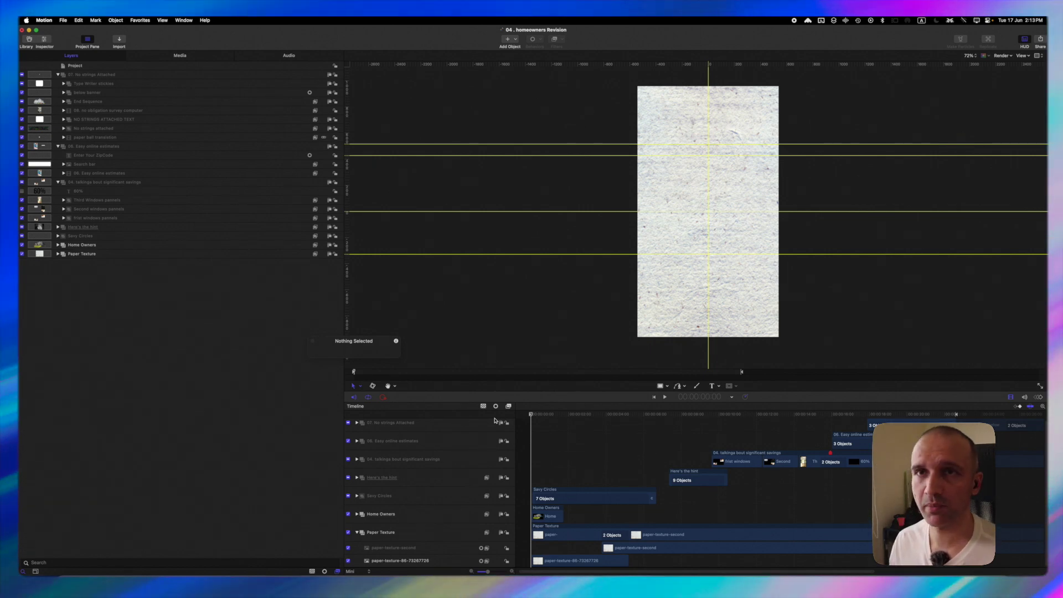
# Hide the Layers list, play the homeowners ad through, then stop at the beginning.
pyautogui.press('F5')
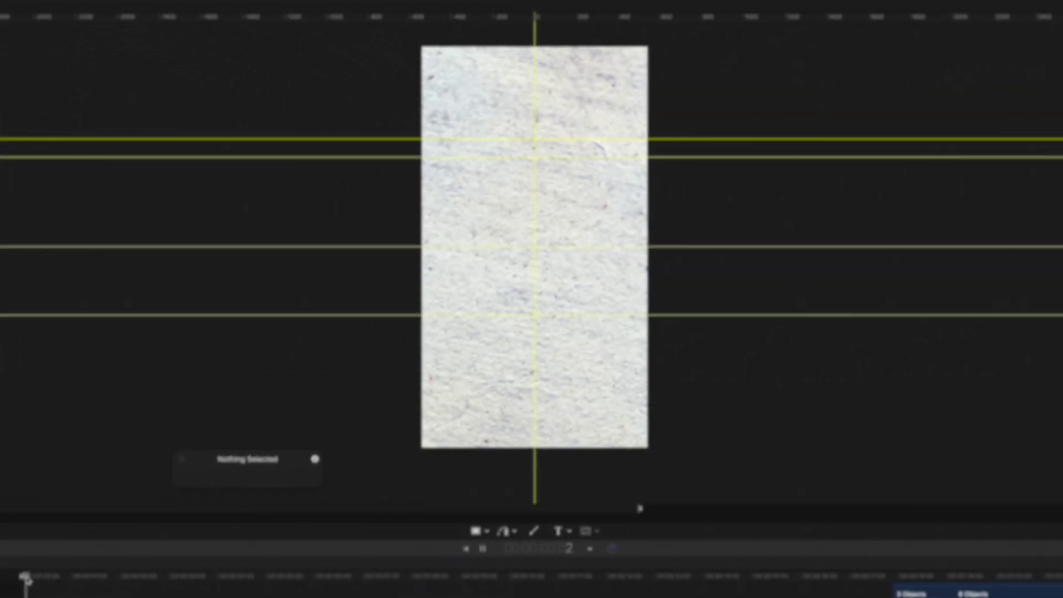
pyautogui.press('space')
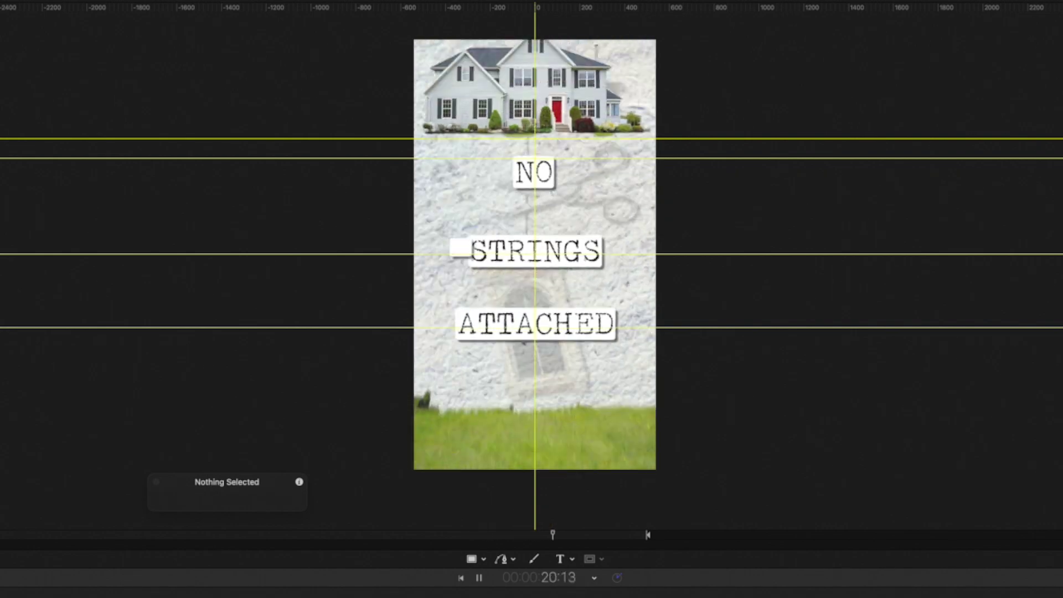
pyautogui.press('space')
pyautogui.press('Home')
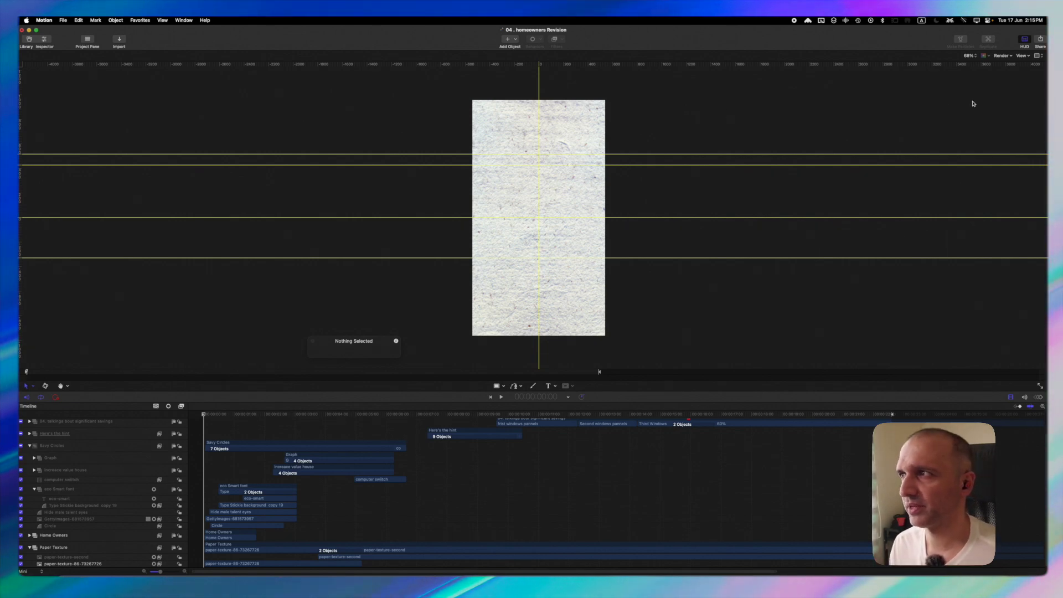
# Turn the canvas rulers off and back on from the viewer's View pop-up.
pyautogui.click(1022, 56)
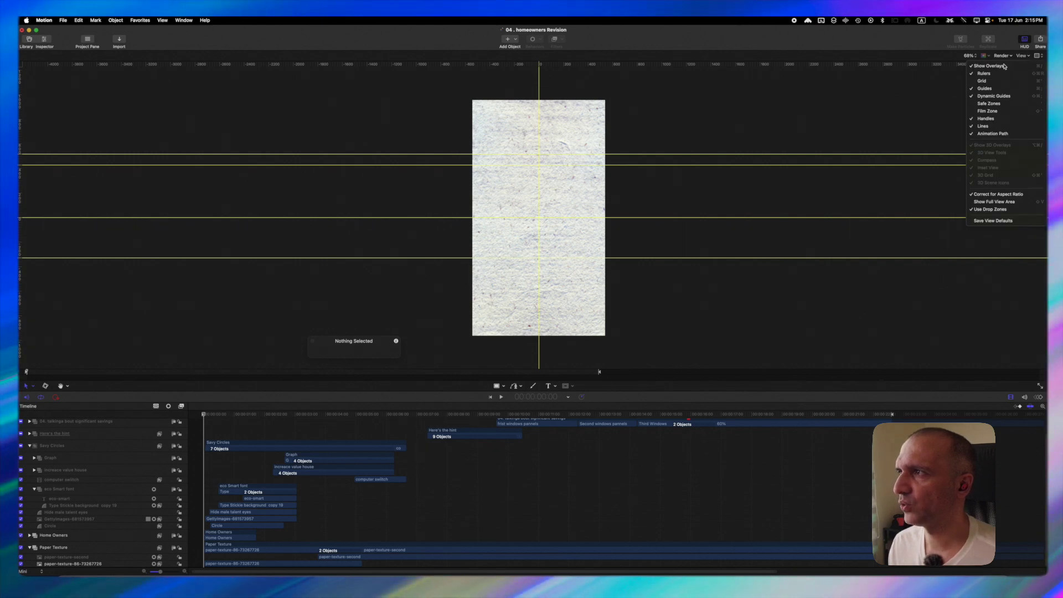
pyautogui.click(985, 74)
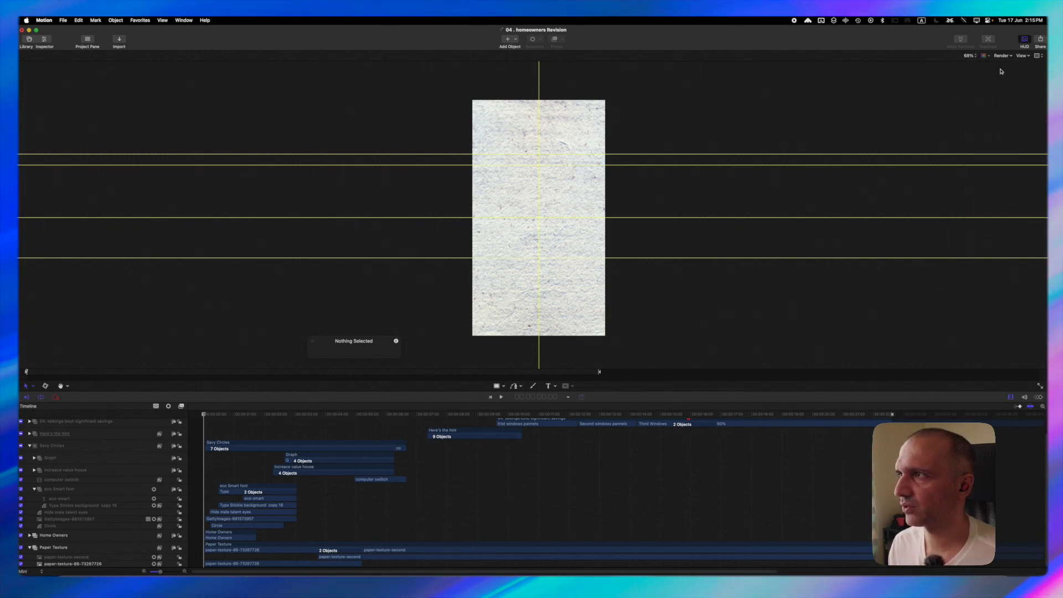
pyautogui.click(1022, 56)
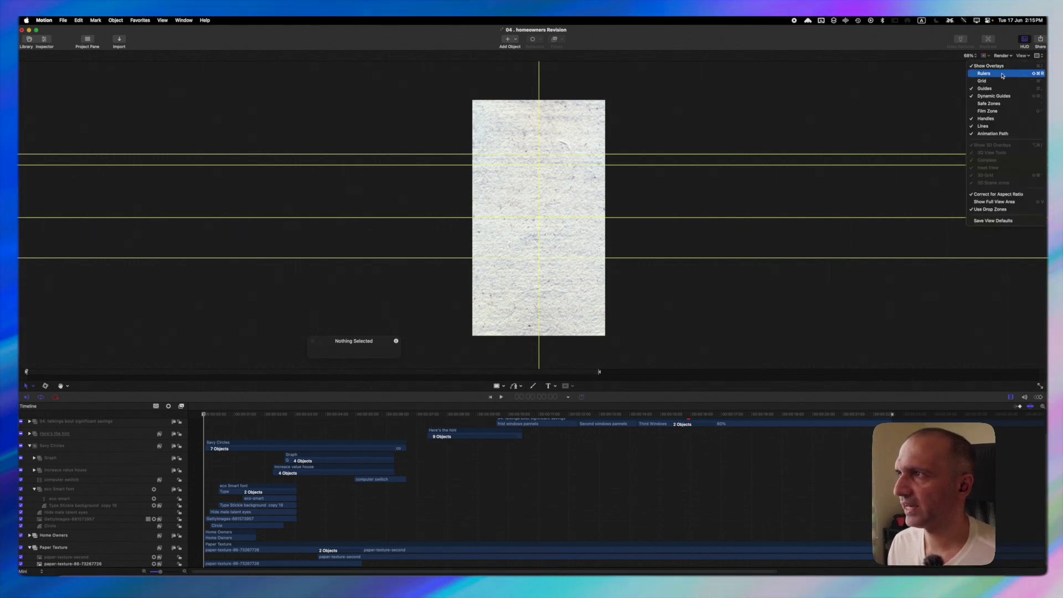
pyautogui.click(1002, 75)
pyautogui.click(1021, 57)
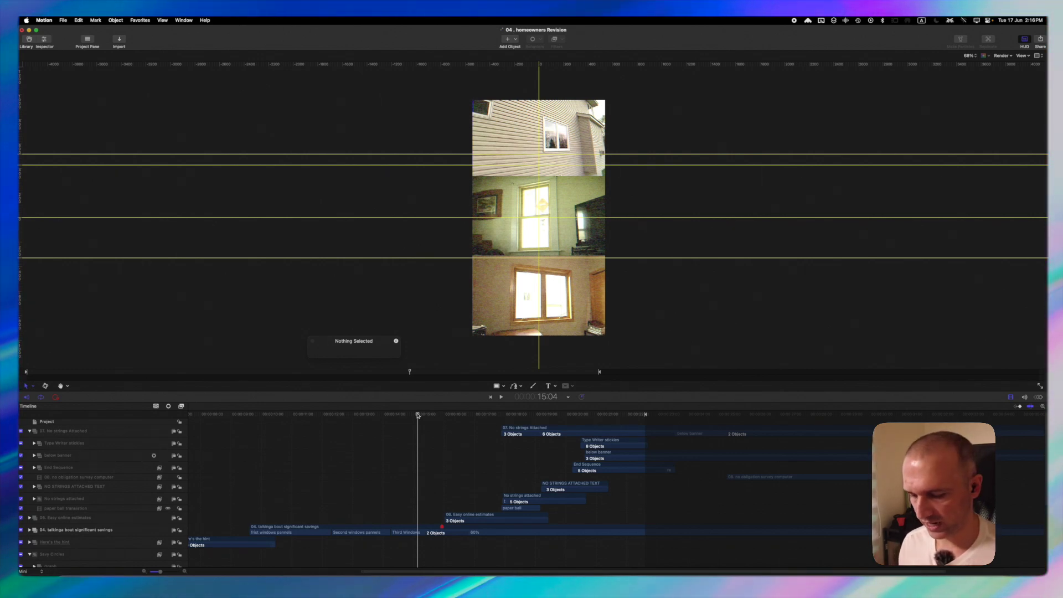
# Hide the Timeline, show the Layers list, centre the window collage at 84%, and show the Inspector.
pyautogui.press('F6')
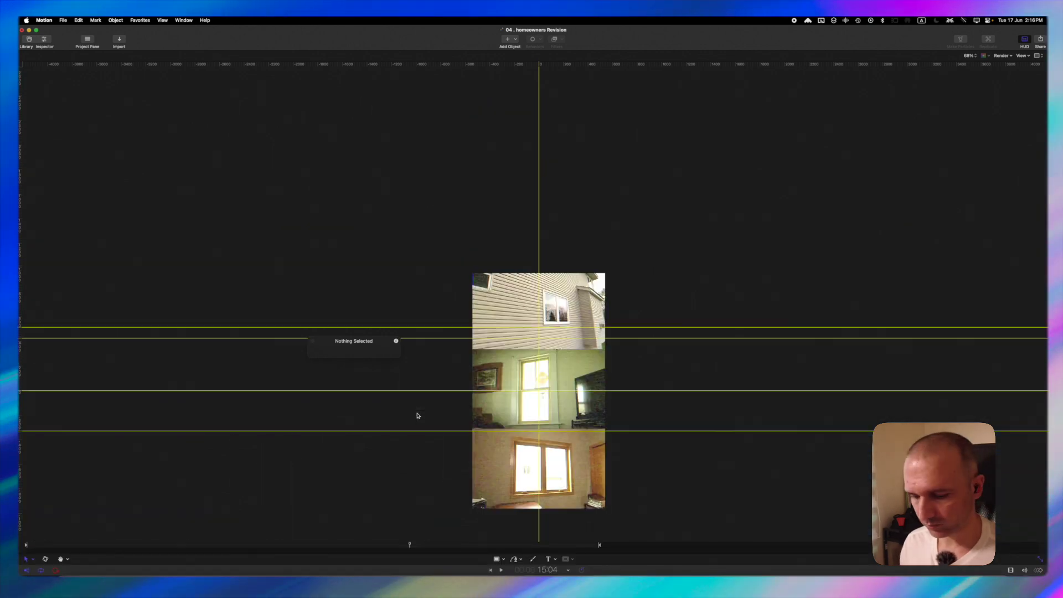
pyautogui.press('F5')
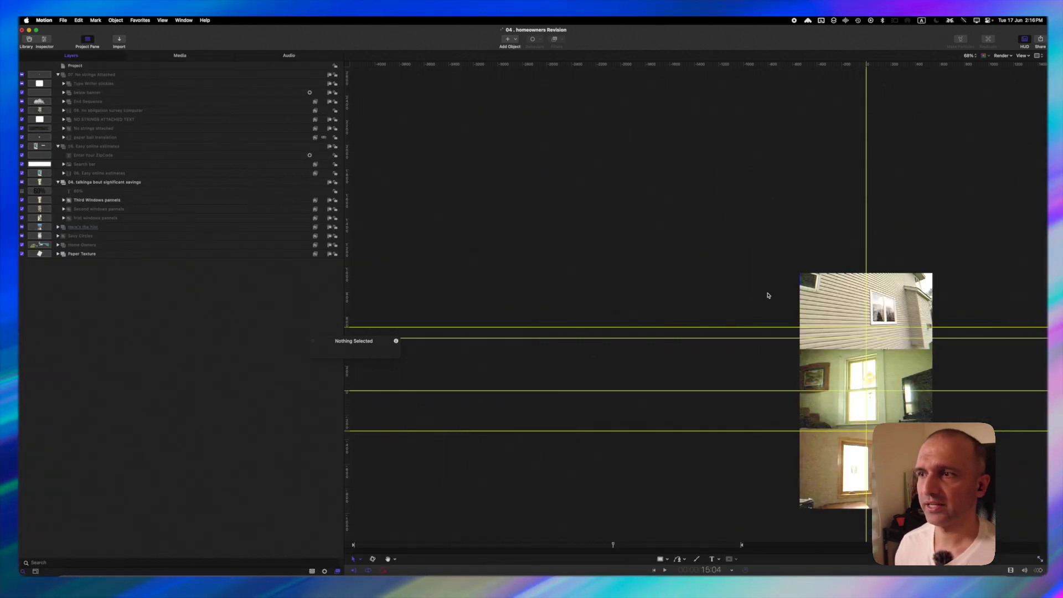
pyautogui.scroll(-3, 801, 317)
pyautogui.hscroll(4, 794, 332)
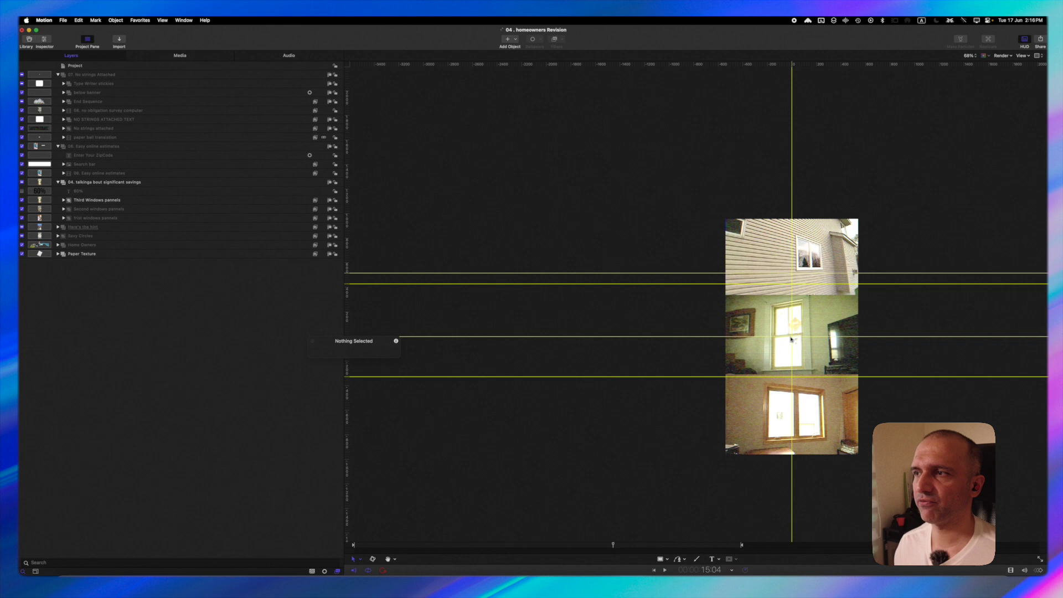
pyautogui.hotkey('shift', 'z')
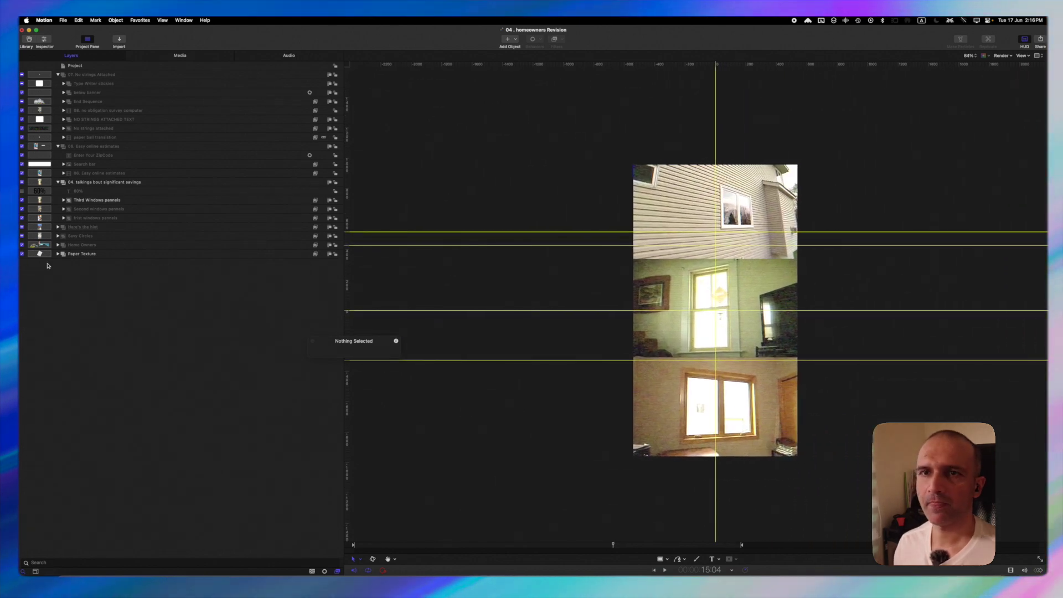
pyautogui.scroll(3, 70, 460)
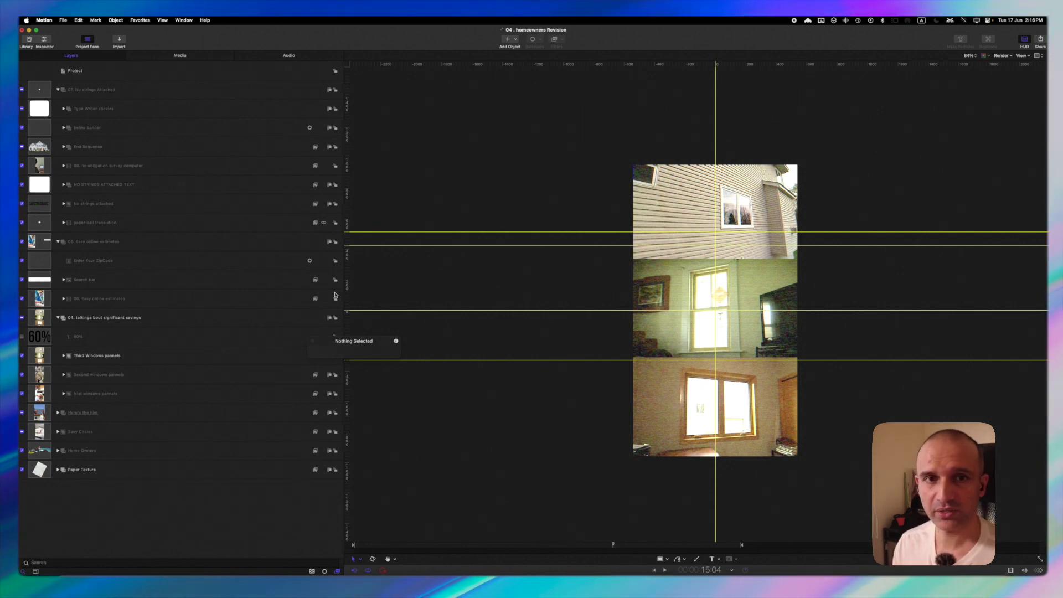
pyautogui.press('super+3')
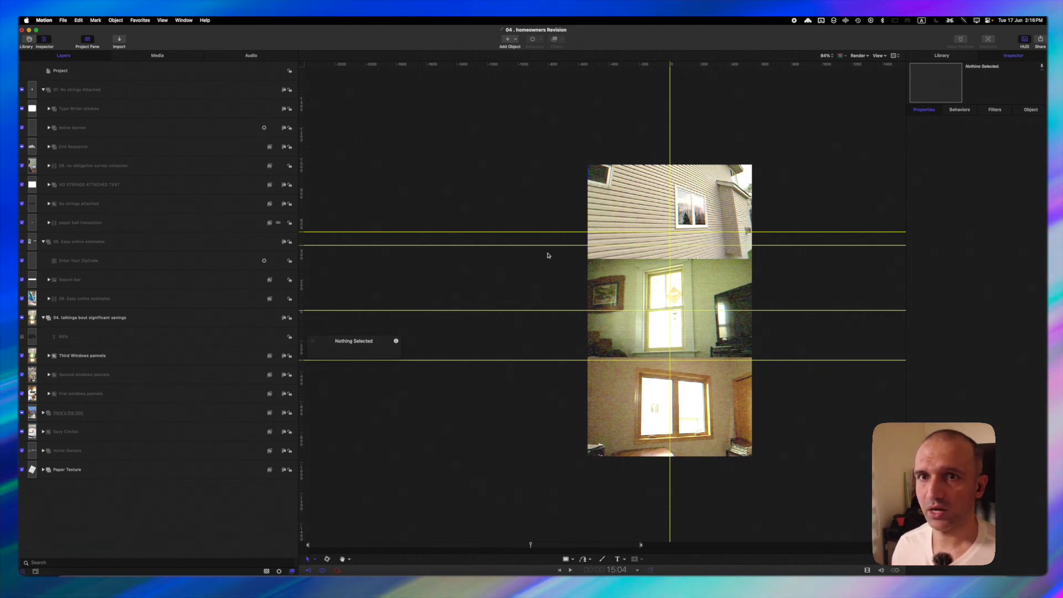
# Select the No strings attached group, hide the Layers list, and drag the Inspector wider.
pyautogui.click(128, 202)
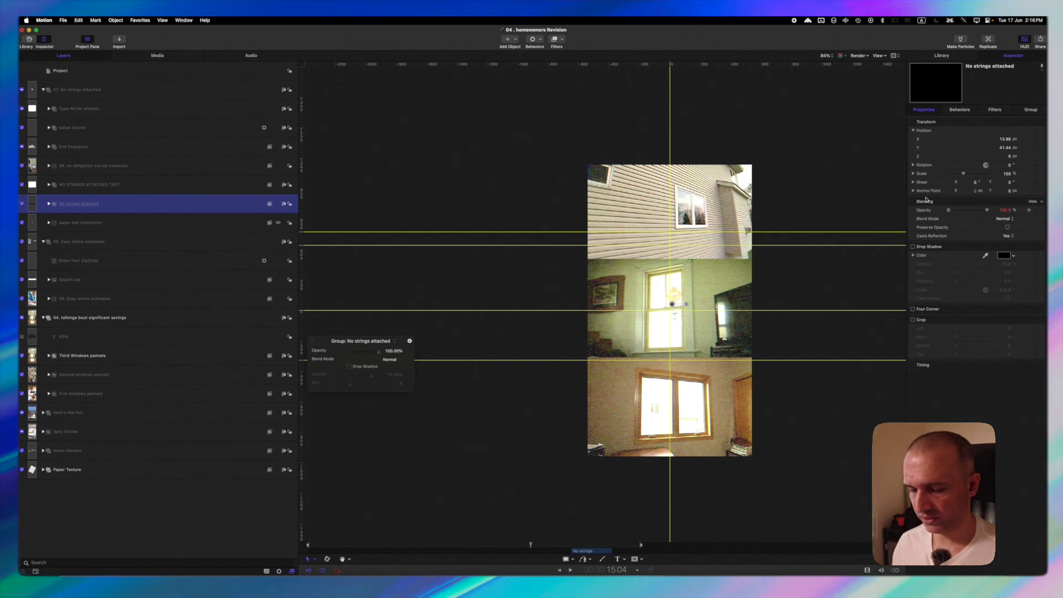
pyautogui.press('F5')
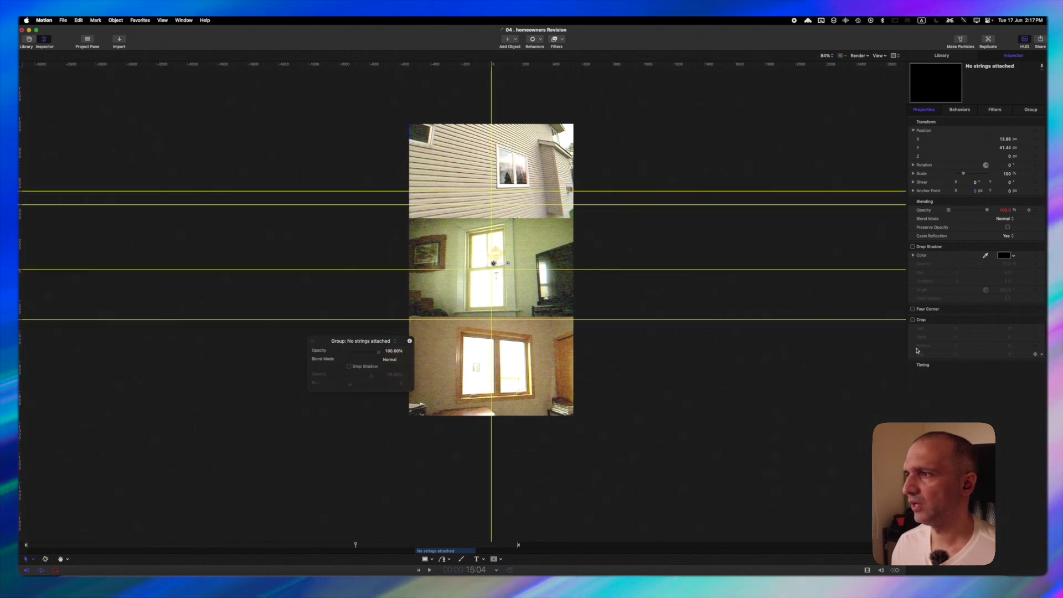
pyautogui.moveTo(906, 347); pyautogui.dragTo(698, 354)
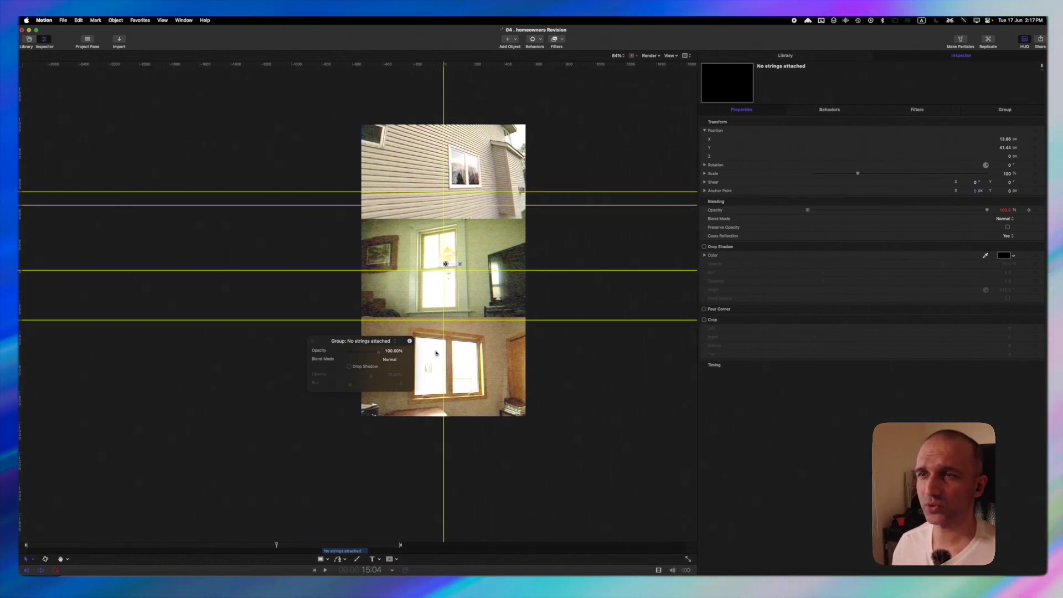